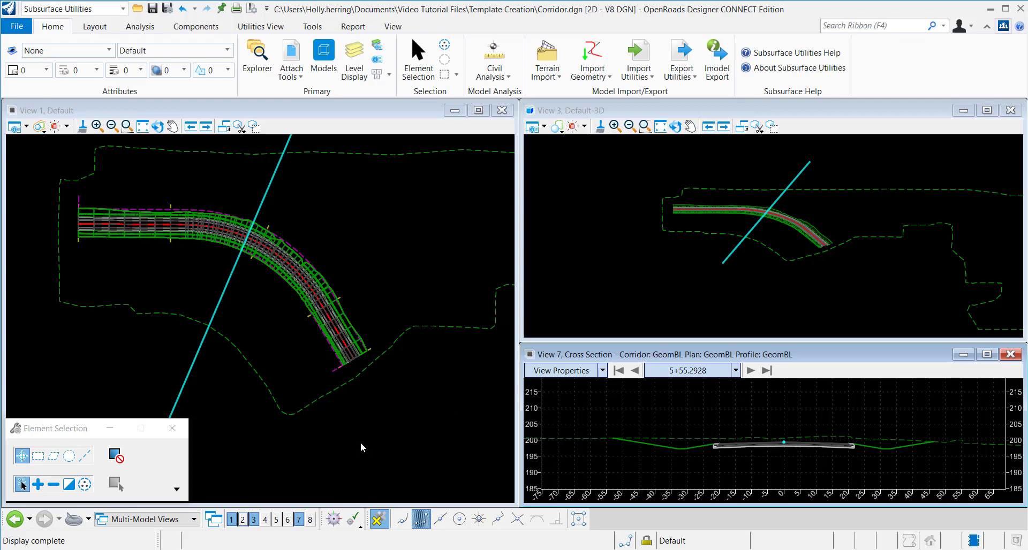
Select the GeomBL corridor and add a new end condition exception from its Corridor Objects list.
{"action": "left_click", "coordinate": [309, 318]}
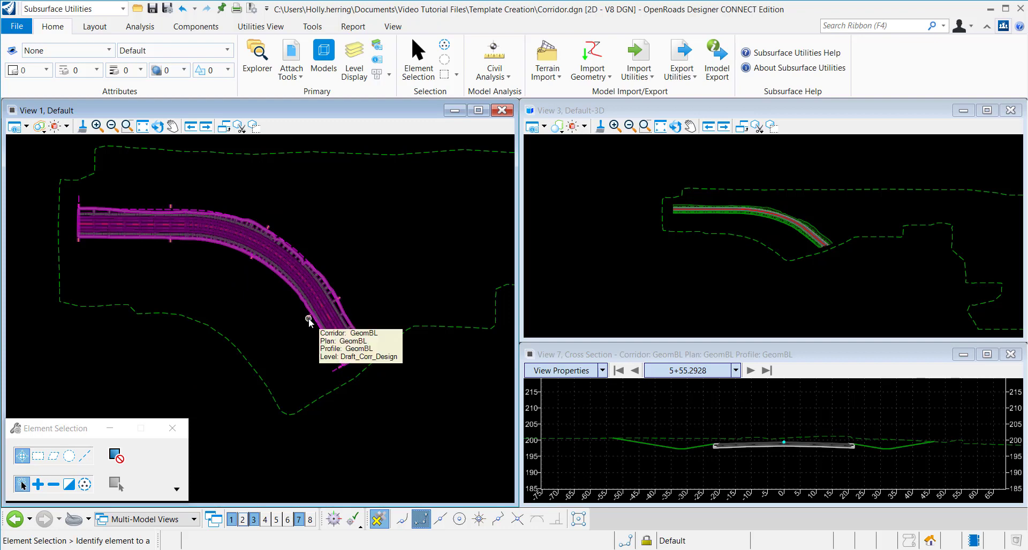
{"action": "left_click", "coordinate": [309, 320]}
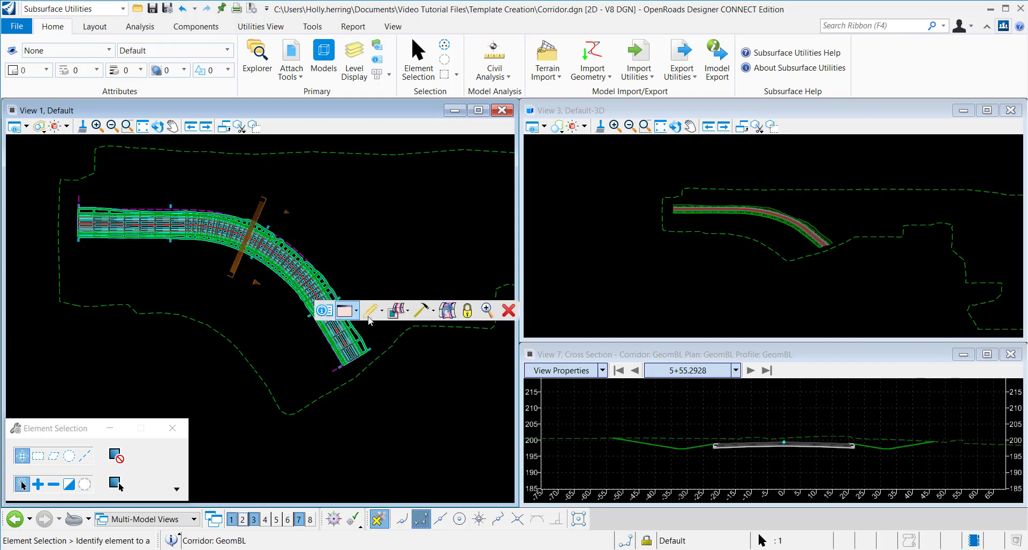
{"action": "mouse_move", "coordinate": [432, 311]}
{"action": "left_click", "coordinate": [443, 330]}
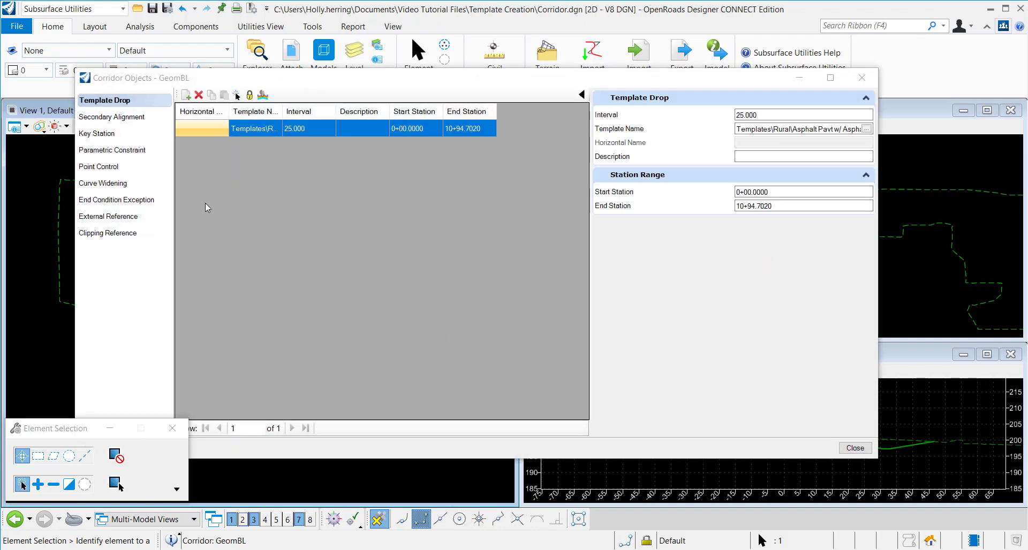
{"action": "left_click", "coordinate": [122, 201]}
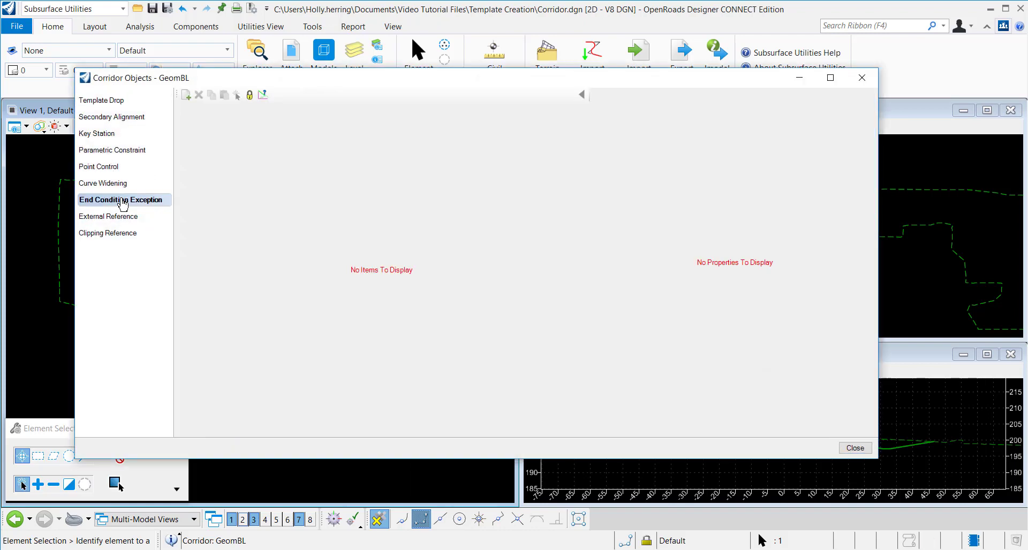
{"action": "left_click", "coordinate": [185, 97]}
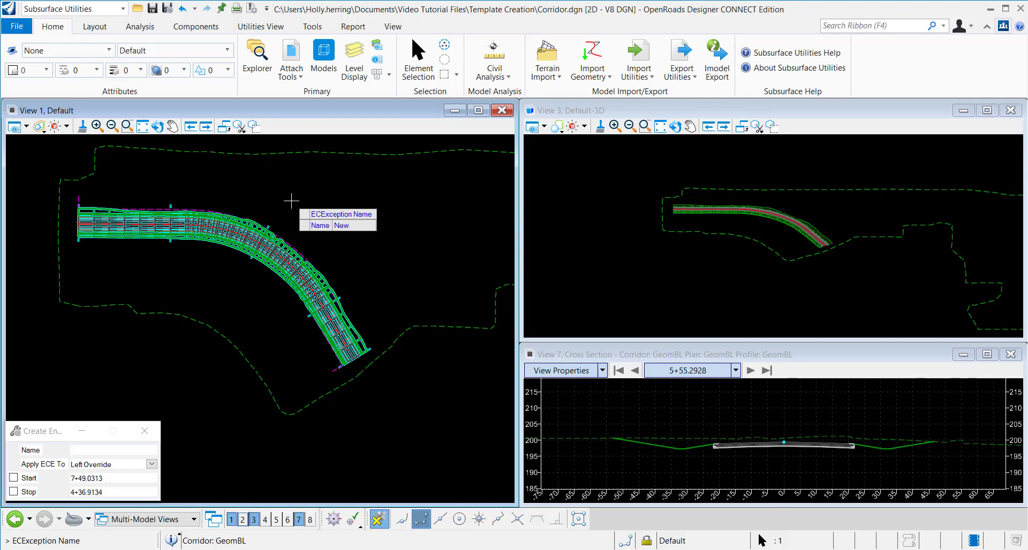
Name the exception New, make it Left Override, and set stations 3+48.8832 to 8+45.8012.
{"action": "key", "text": "Return"}
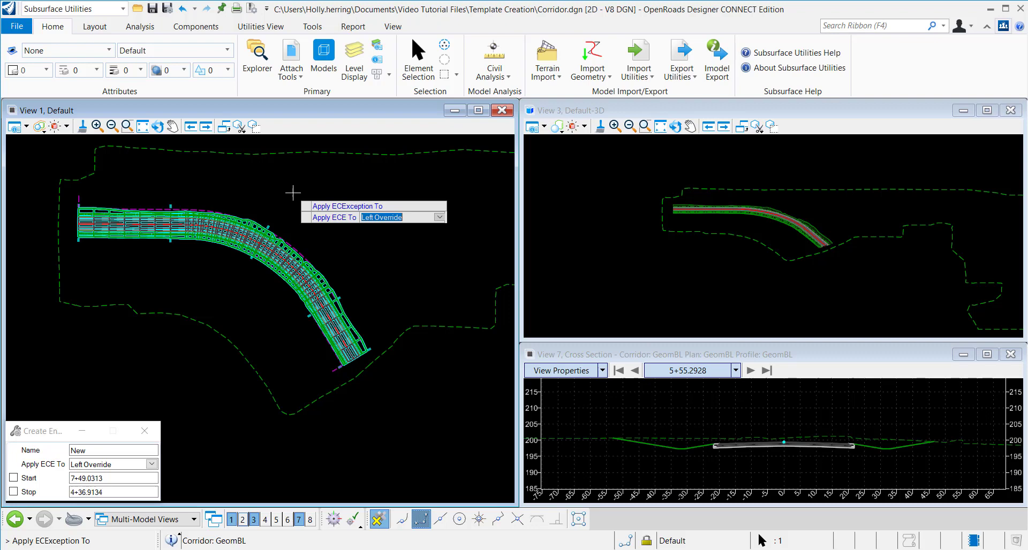
{"action": "key", "text": "Return"}
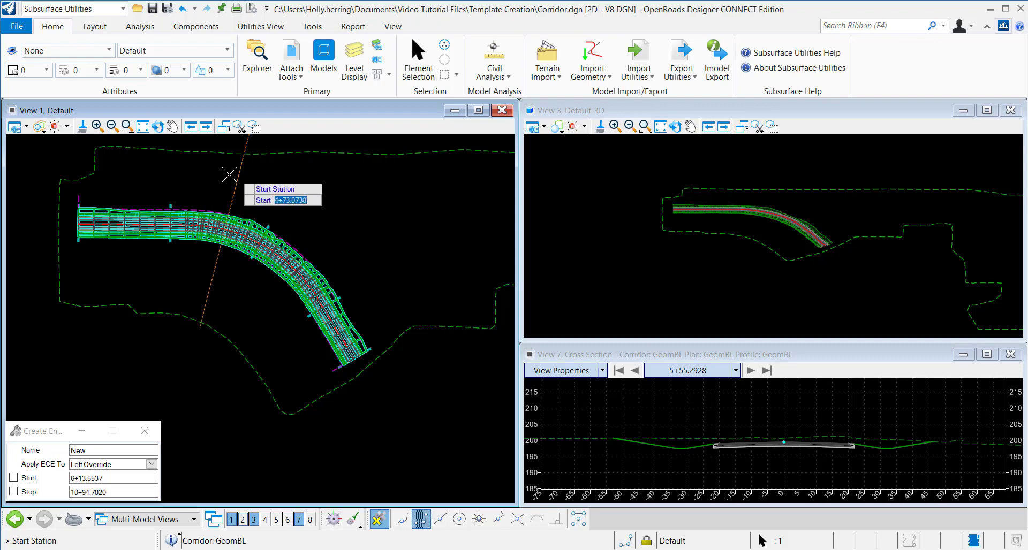
{"action": "left_click", "coordinate": [186, 170]}
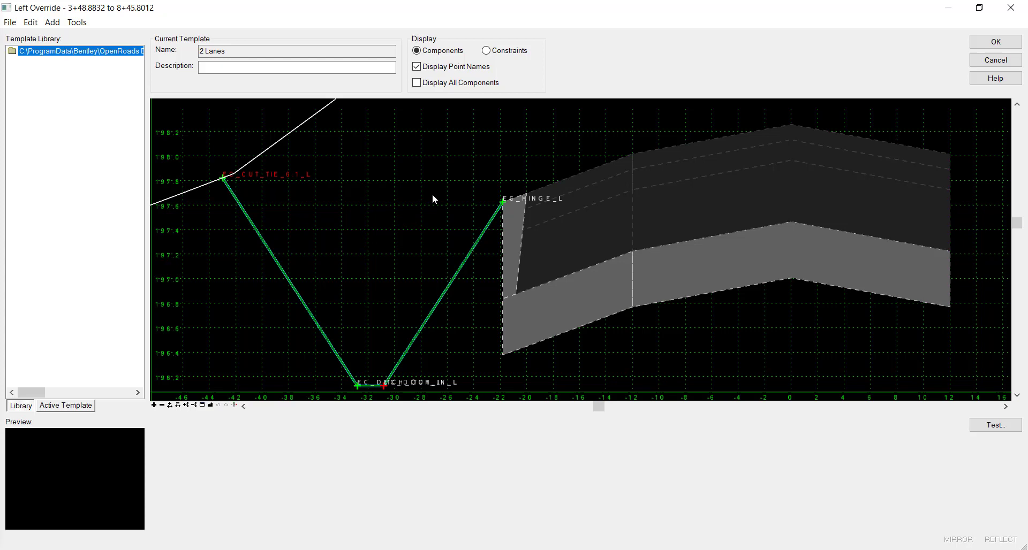
Draw a new end condition component from EC_HINGE_L up-left to a new DNC_L point.
{"action": "right_click", "coordinate": [438, 153]}
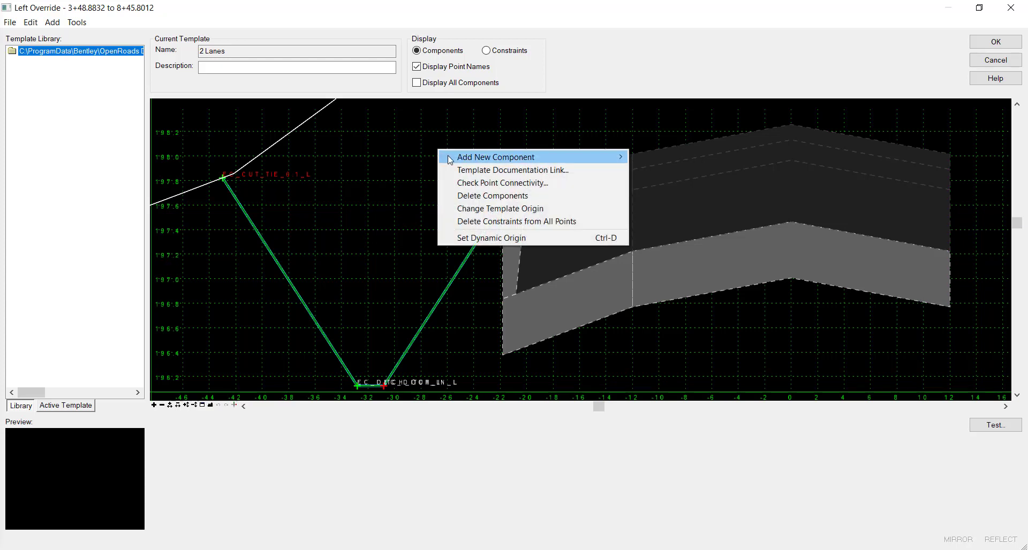
{"action": "mouse_move", "coordinate": [441, 158]}
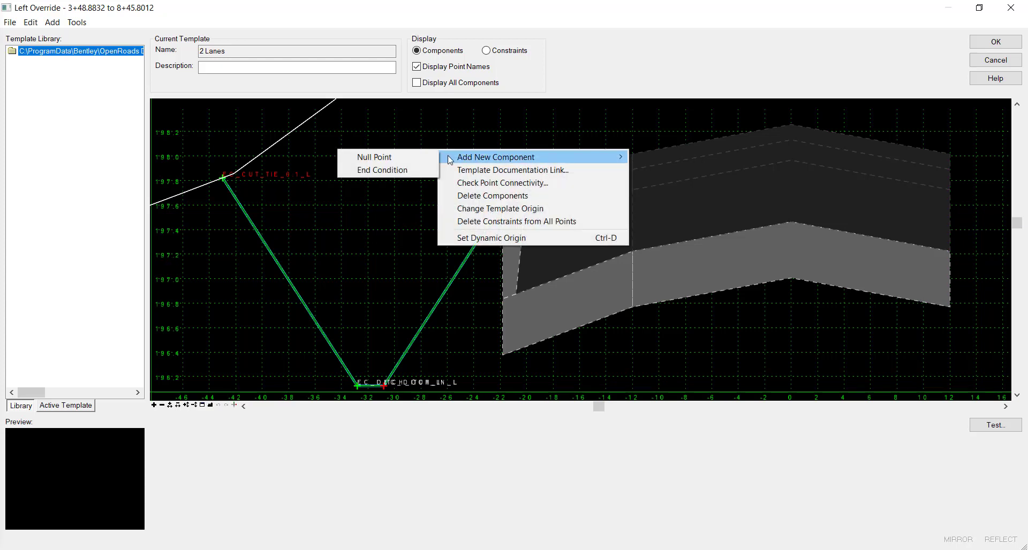
{"action": "left_click", "coordinate": [425, 171]}
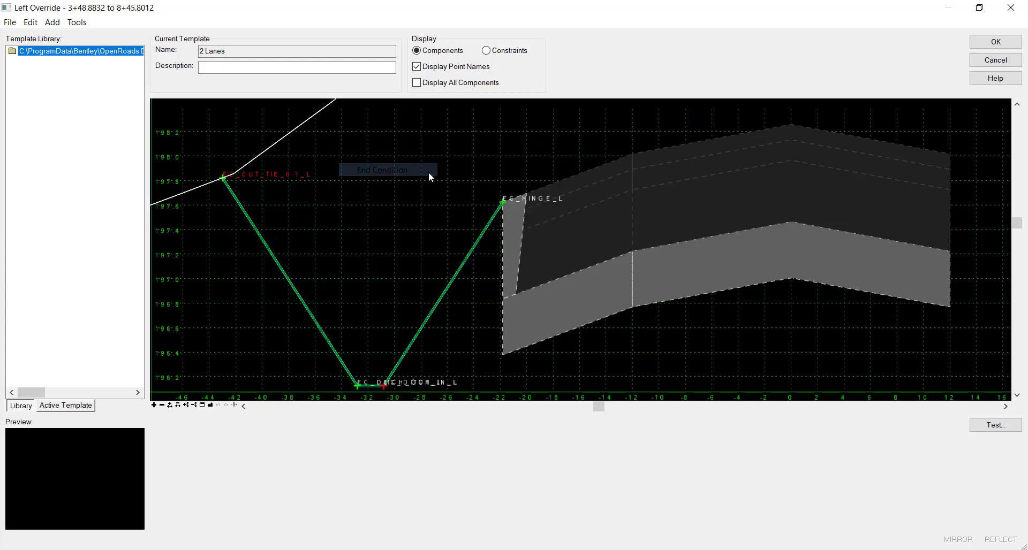
{"action": "left_click", "coordinate": [503, 203]}
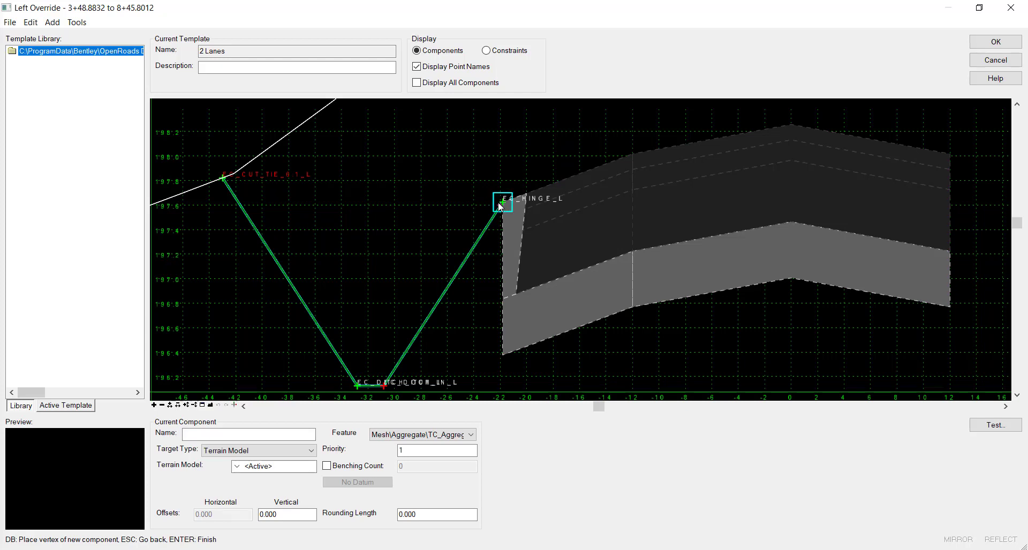
{"action": "left_click", "coordinate": [262, 119]}
{"action": "right_click", "coordinate": [258, 136]}
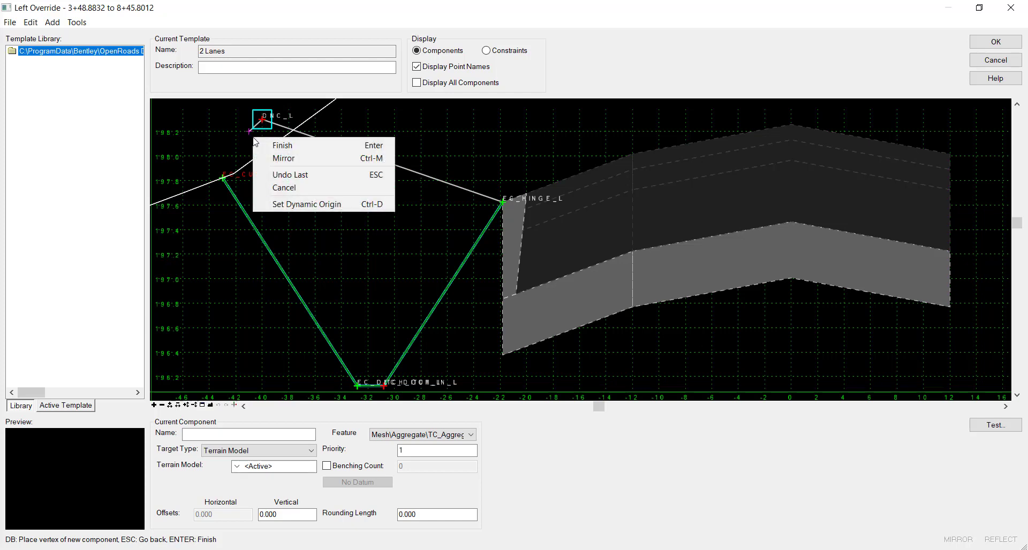
{"action": "left_click", "coordinate": [266, 148]}
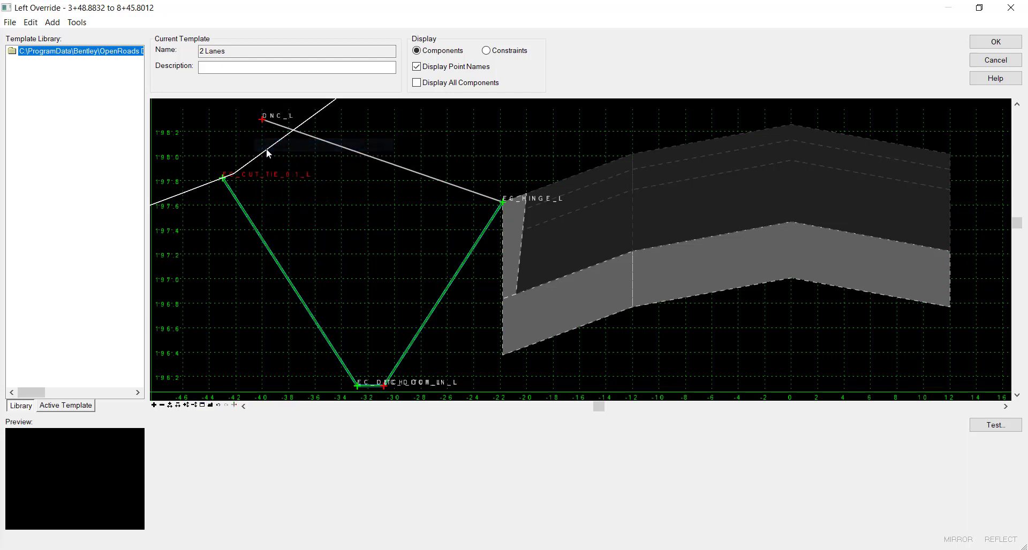
Give the EC_HINGE_L-to-DNC_L end condition the Mesh\Grading\TC_Grass feature definition.
{"action": "double_click", "coordinate": [336, 147]}
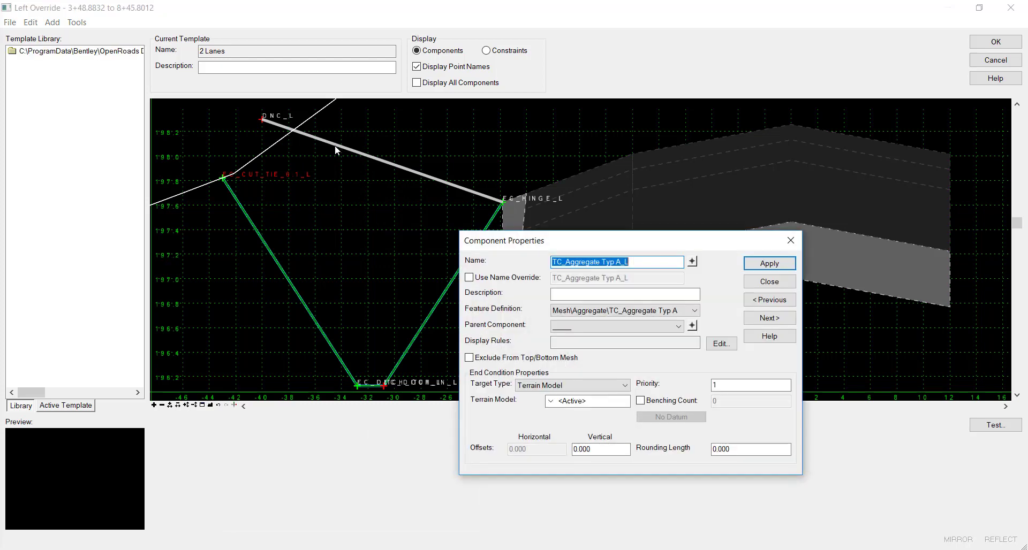
{"action": "left_click_drag", "start_coordinate": [530, 245], "coordinate": [328, 232]}
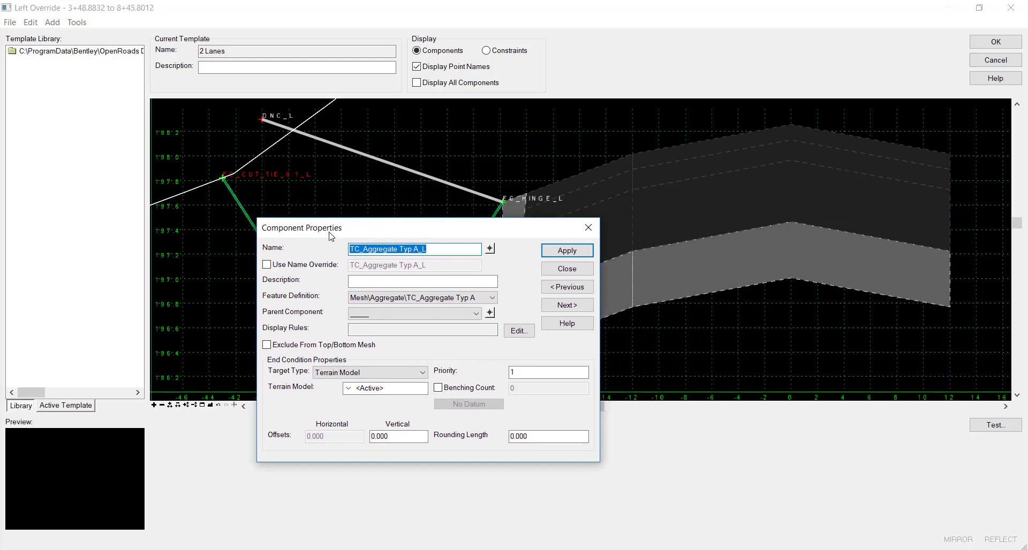
{"action": "left_click", "coordinate": [491, 298]}
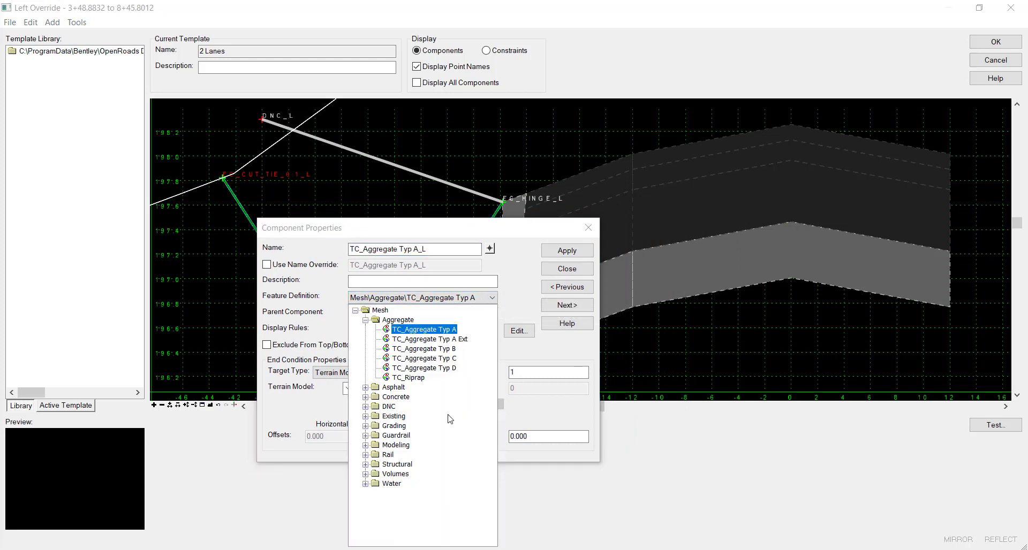
{"action": "left_click", "coordinate": [365, 426]}
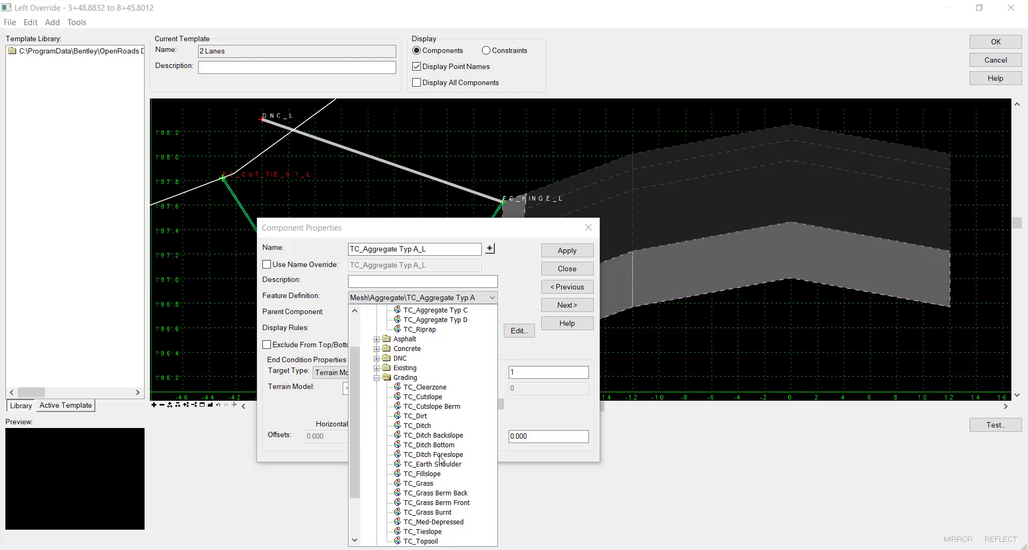
{"action": "scroll", "coordinate": [448, 462], "scroll_direction": "down", "scroll_amount": 1}
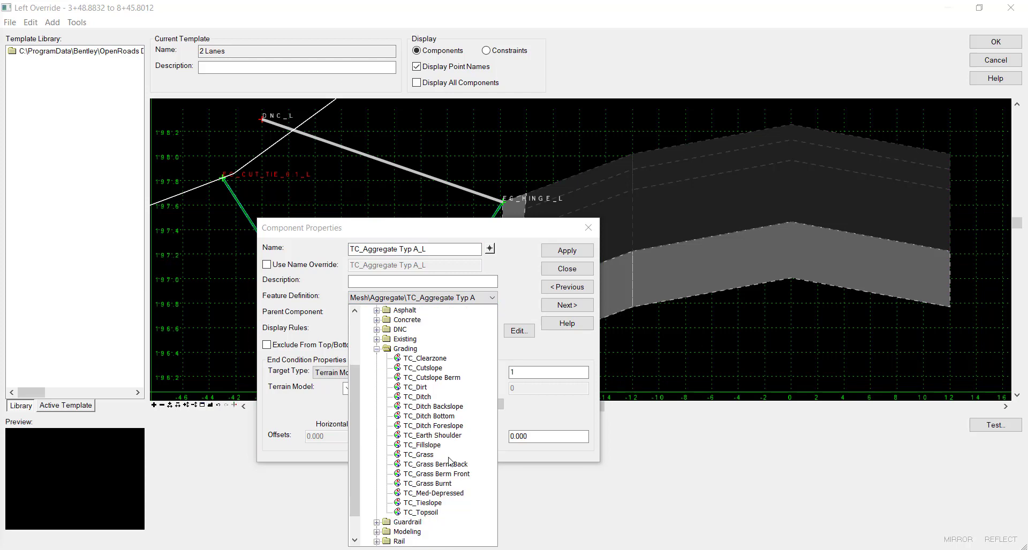
{"action": "left_click", "coordinate": [416, 455]}
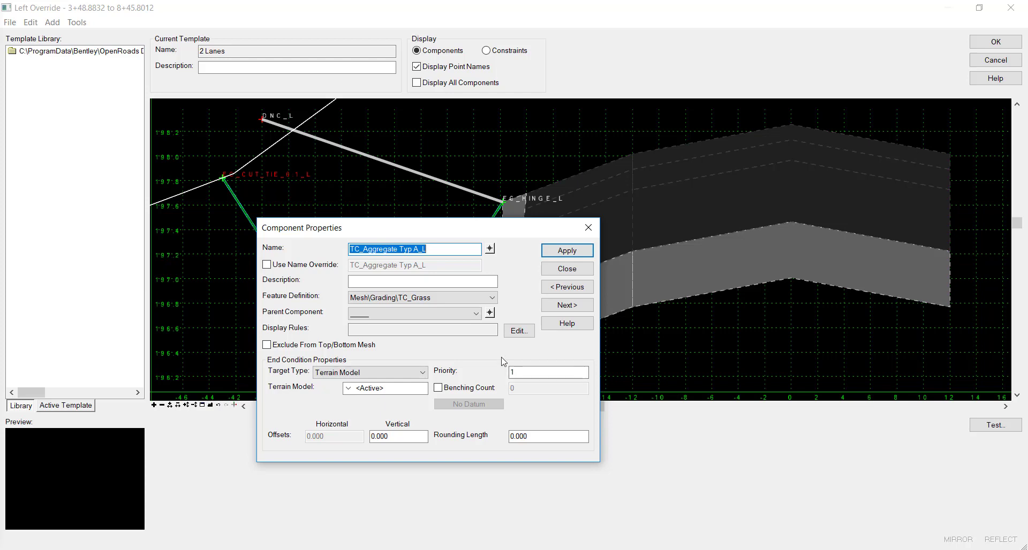
{"action": "left_click", "coordinate": [556, 250]}
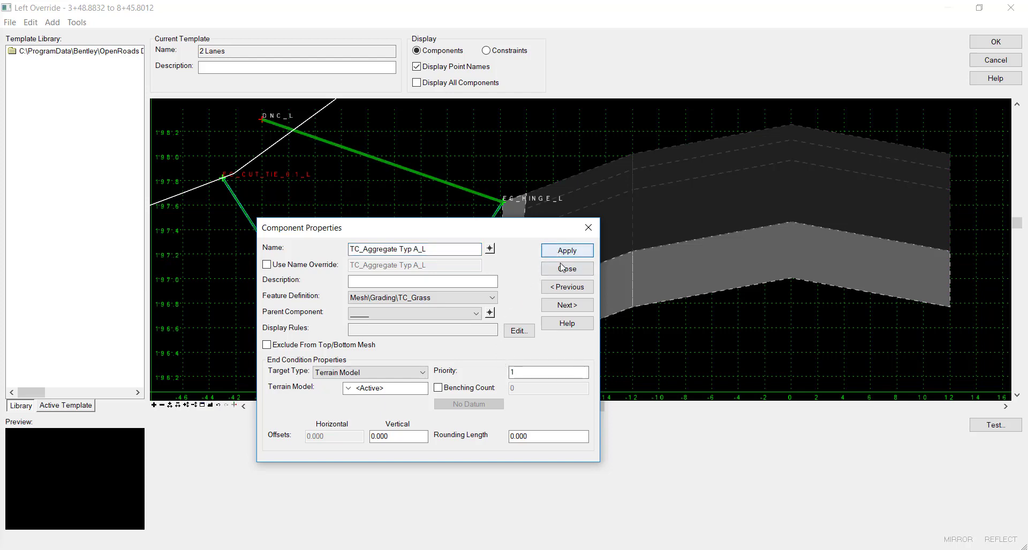
{"action": "left_click", "coordinate": [563, 268]}
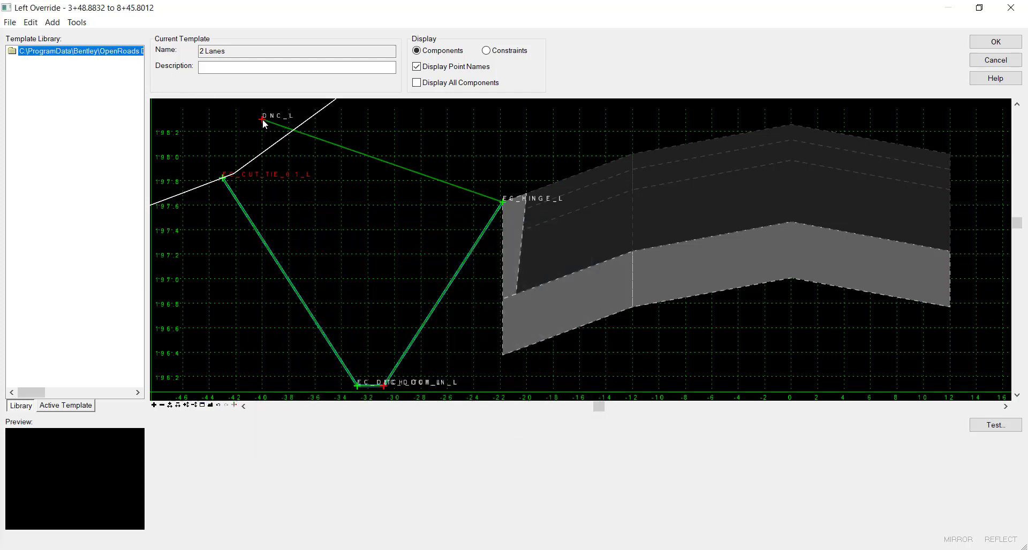
Rename DNC_L to Override_cut, keep it infinite, and set its slope to -25%.
{"action": "double_click", "coordinate": [262, 120]}
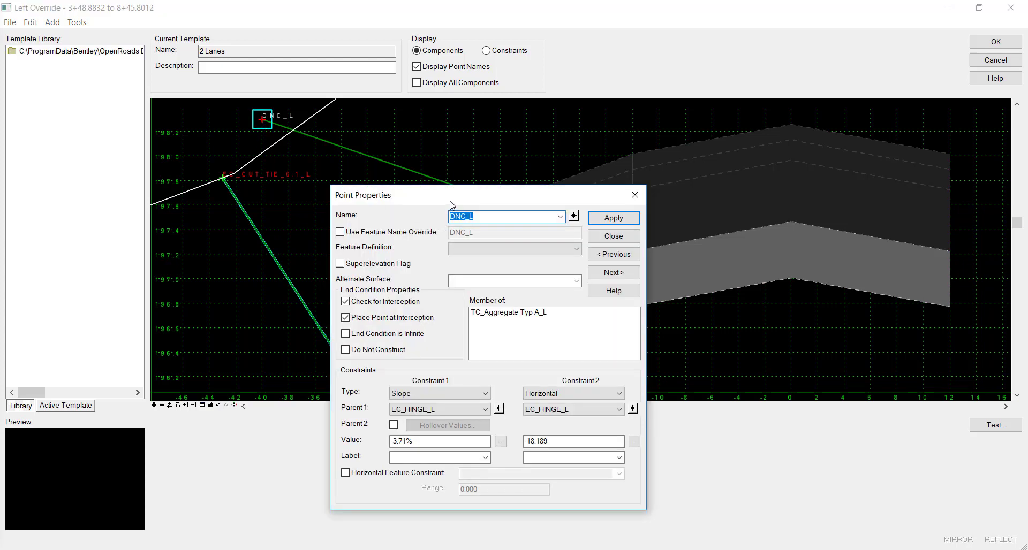
{"action": "type", "text": "Override_cut"}
{"action": "left_click_drag", "start_coordinate": [417, 443], "coordinate": [336, 433]}
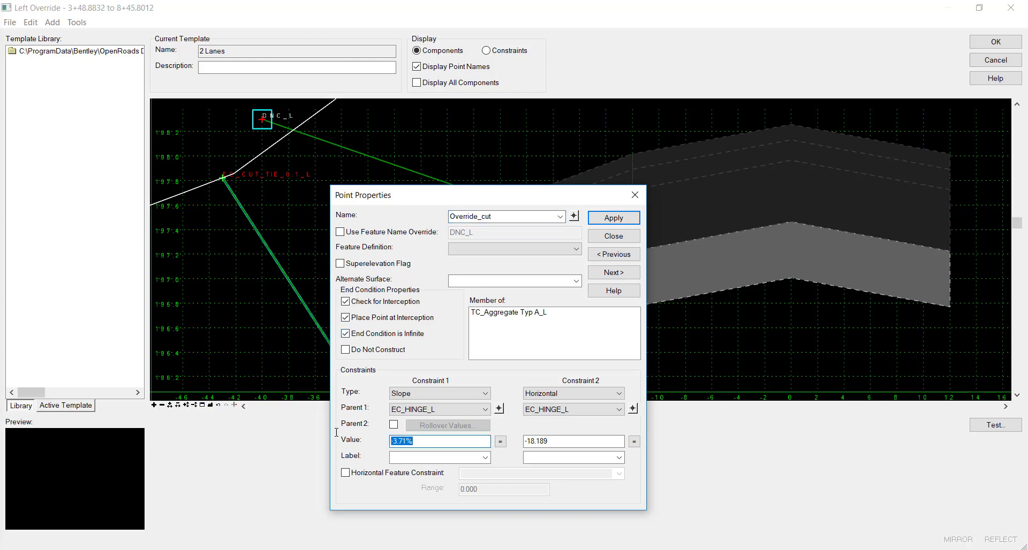
{"action": "type", "text": "-25"}
{"action": "key", "text": "Tab"}
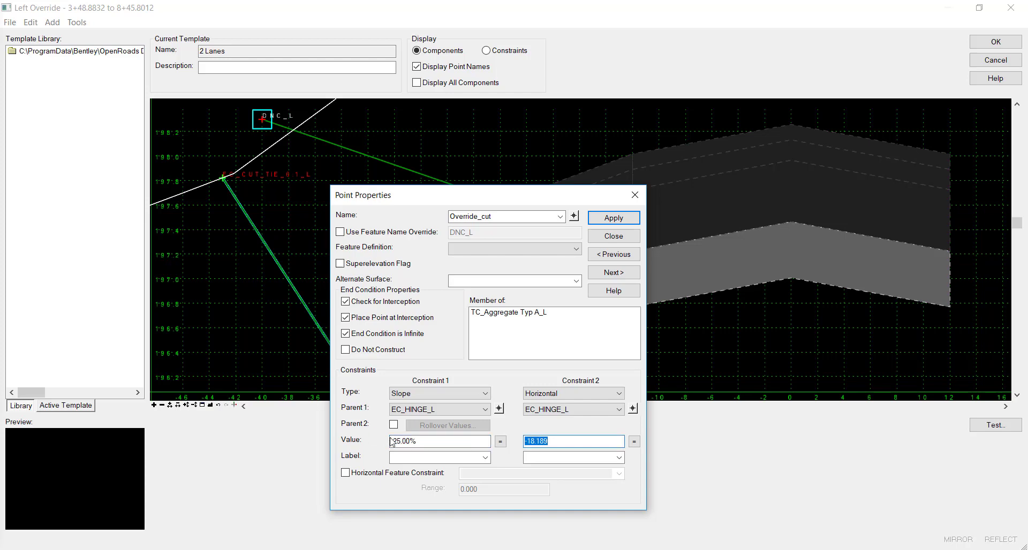
{"action": "left_click", "coordinate": [598, 220]}
Draw a second end condition from EC_HINGE_L down to a new DNC_L point below it.
{"action": "left_click", "coordinate": [600, 236]}
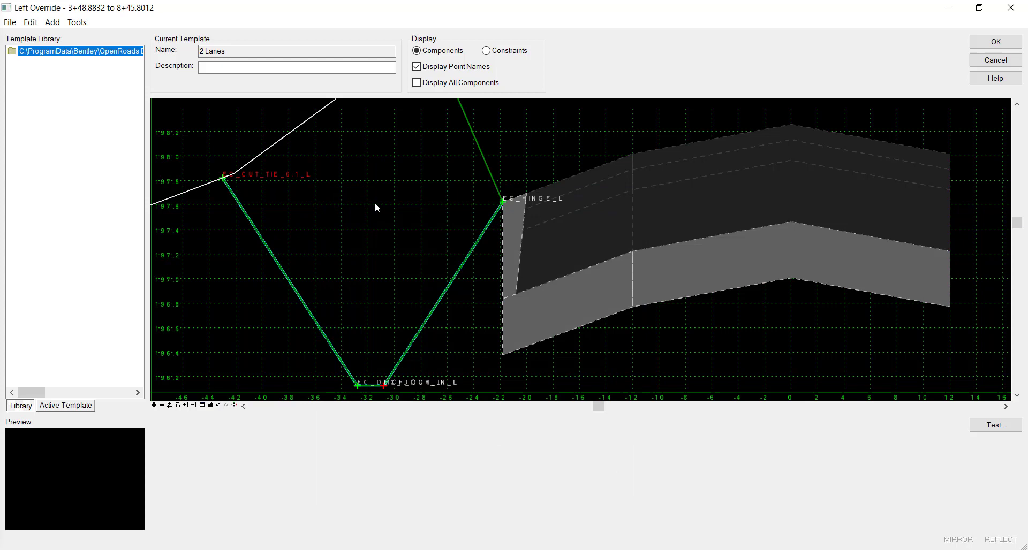
{"action": "scroll", "coordinate": [379, 208], "scroll_direction": "down", "scroll_amount": 3}
{"action": "scroll", "coordinate": [385, 213], "scroll_direction": "down", "scroll_amount": 2}
{"action": "middle_click_drag", "start_coordinate": [388, 214], "coordinate": [405, 305]}
{"action": "right_click", "coordinate": [407, 303]}
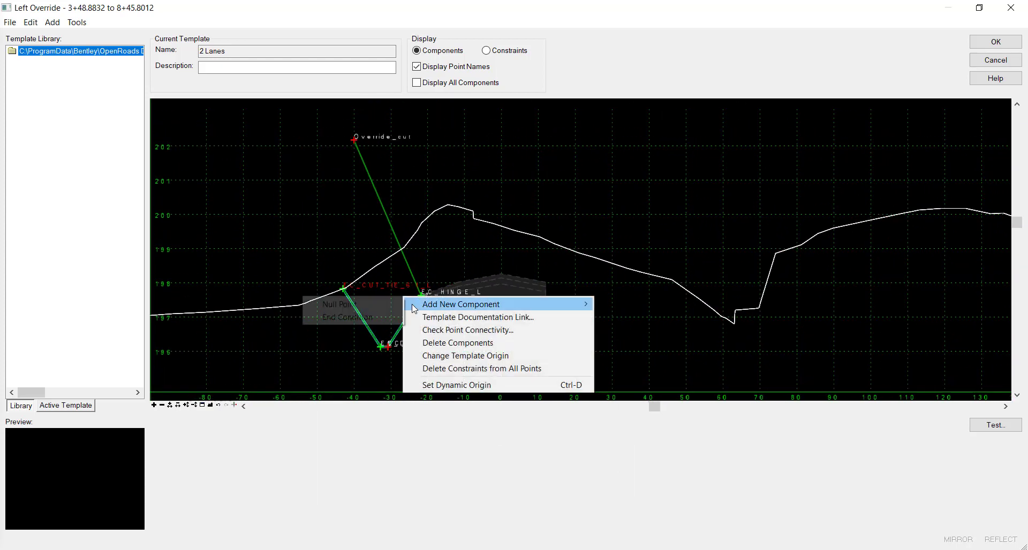
{"action": "mouse_move", "coordinate": [407, 304]}
{"action": "left_click", "coordinate": [386, 318]}
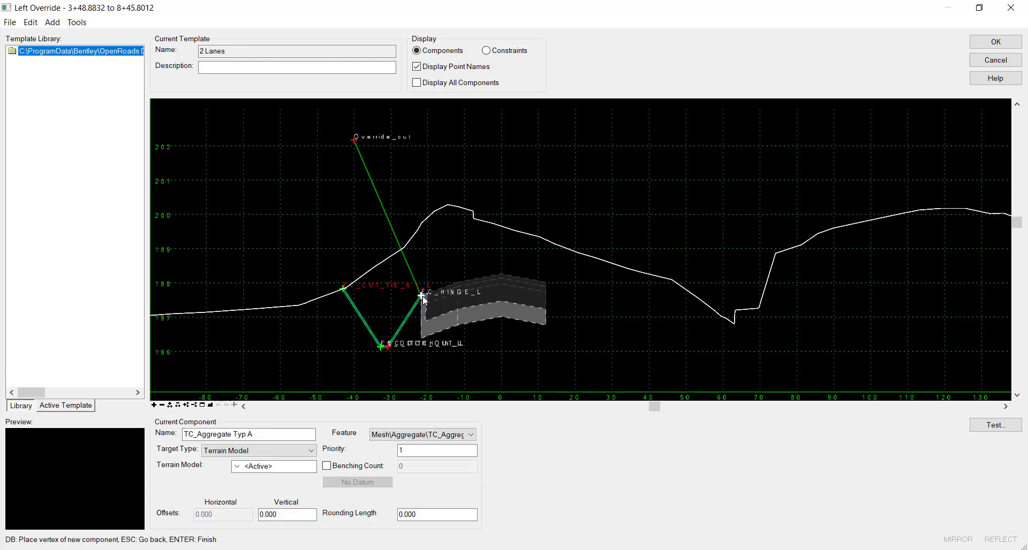
{"action": "left_click", "coordinate": [421, 296]}
{"action": "left_click", "coordinate": [383, 320]}
{"action": "right_click", "coordinate": [378, 308]}
{"action": "left_click", "coordinate": [402, 312]}
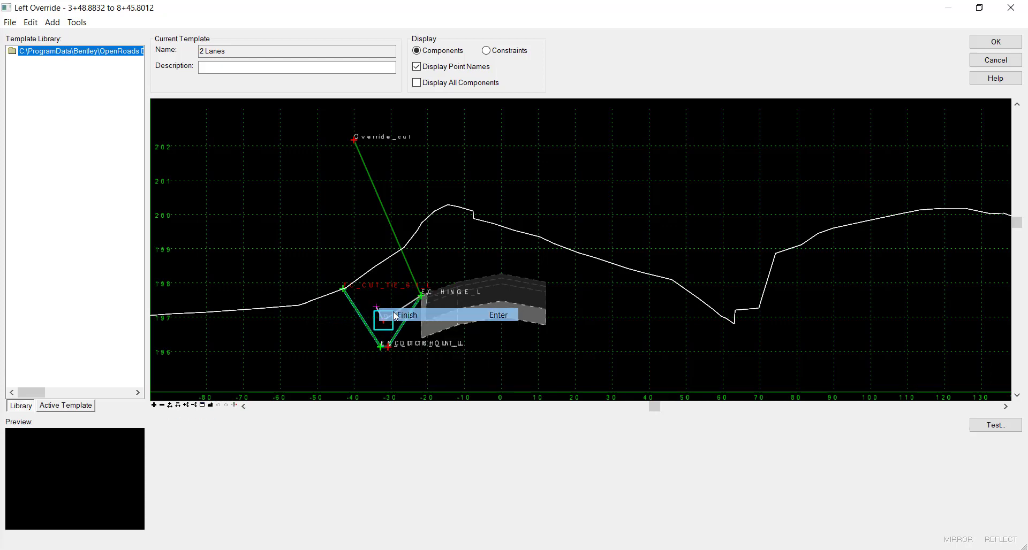
Set the second end condition's feature definition to Mesh\Grading\TC_Grass and its priority to 2.
{"action": "double_click", "coordinate": [386, 274]}
{"action": "left_click", "coordinate": [409, 298]}
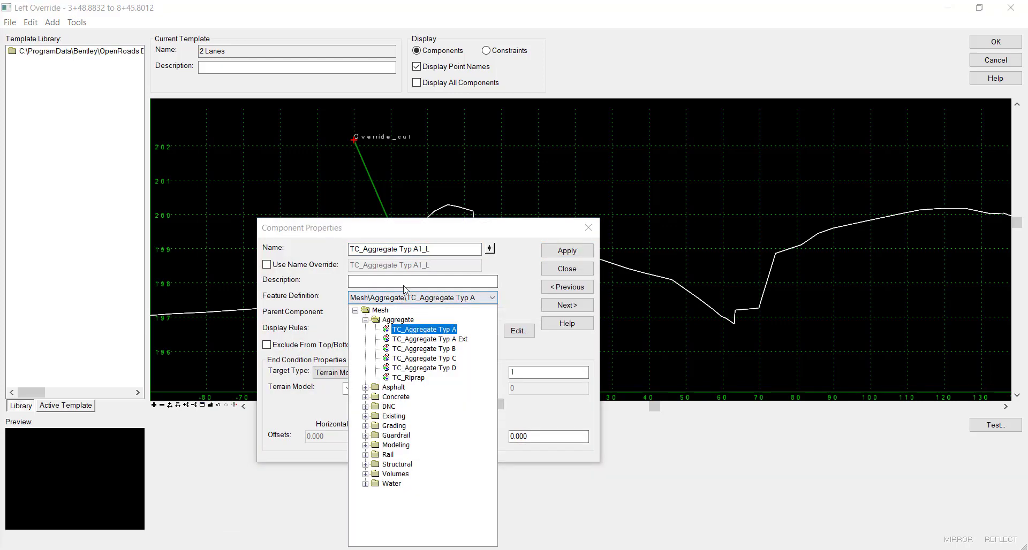
{"action": "left_click", "coordinate": [365, 426]}
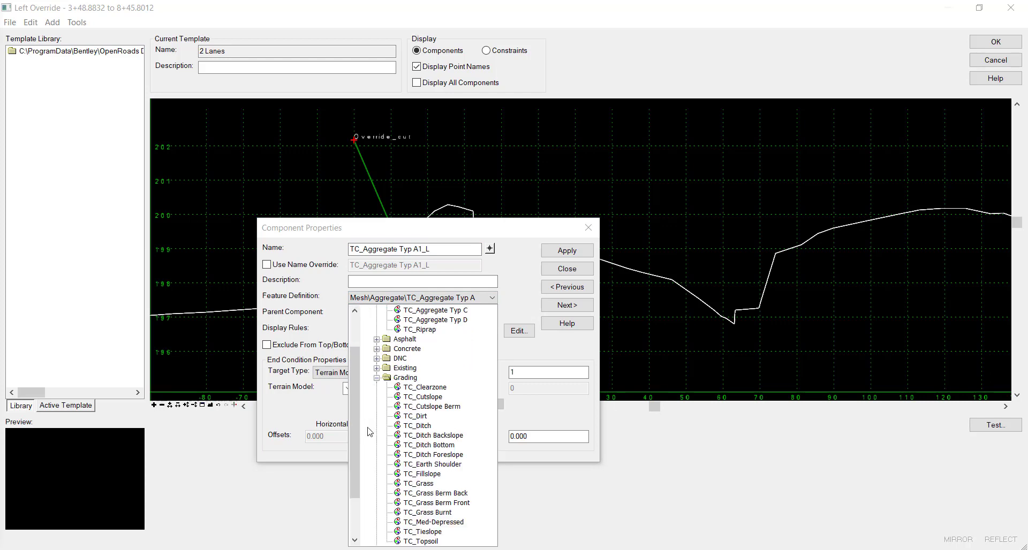
{"action": "left_click", "coordinate": [423, 483]}
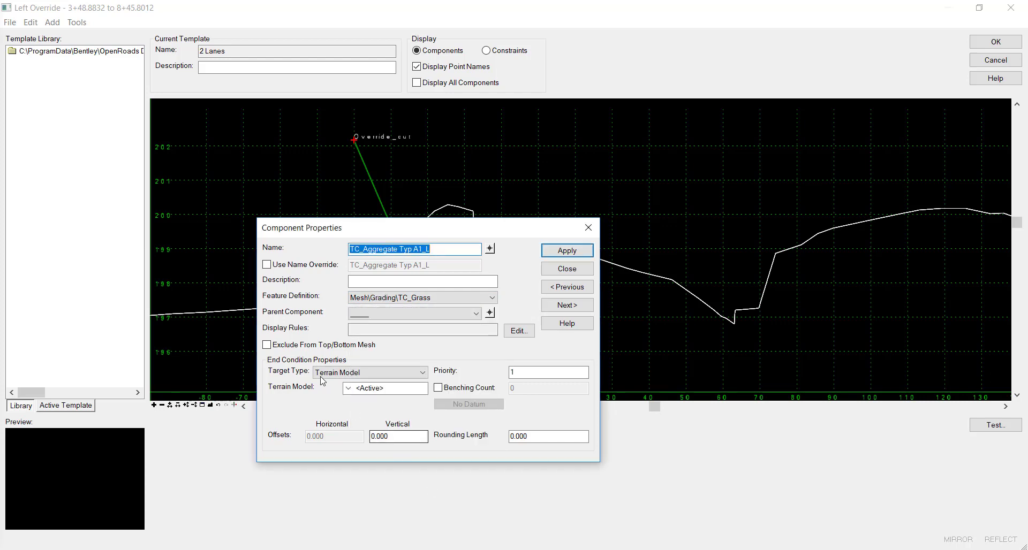
{"action": "left_click", "coordinate": [515, 372]}
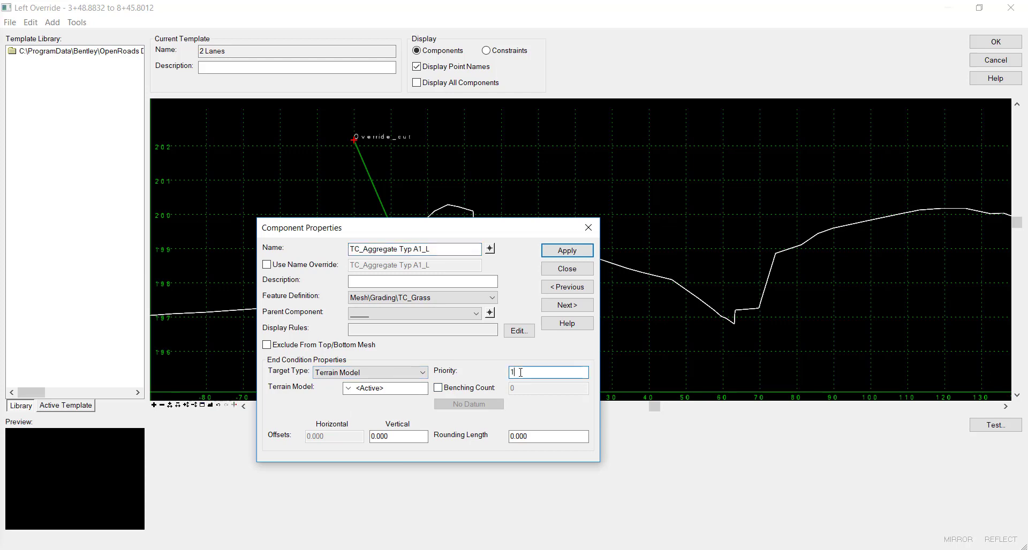
{"action": "type", "text": "1"}
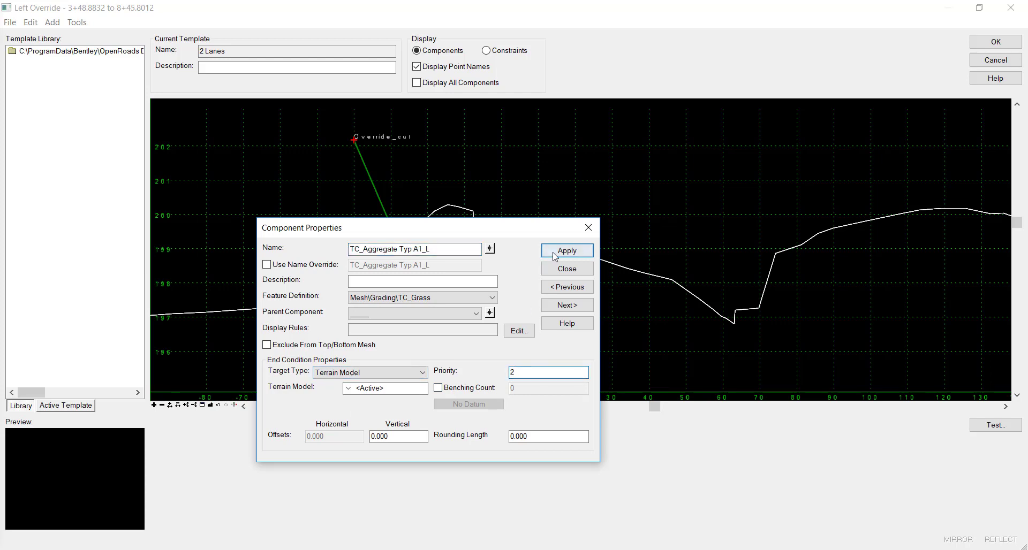
{"action": "left_click", "coordinate": [561, 269]}
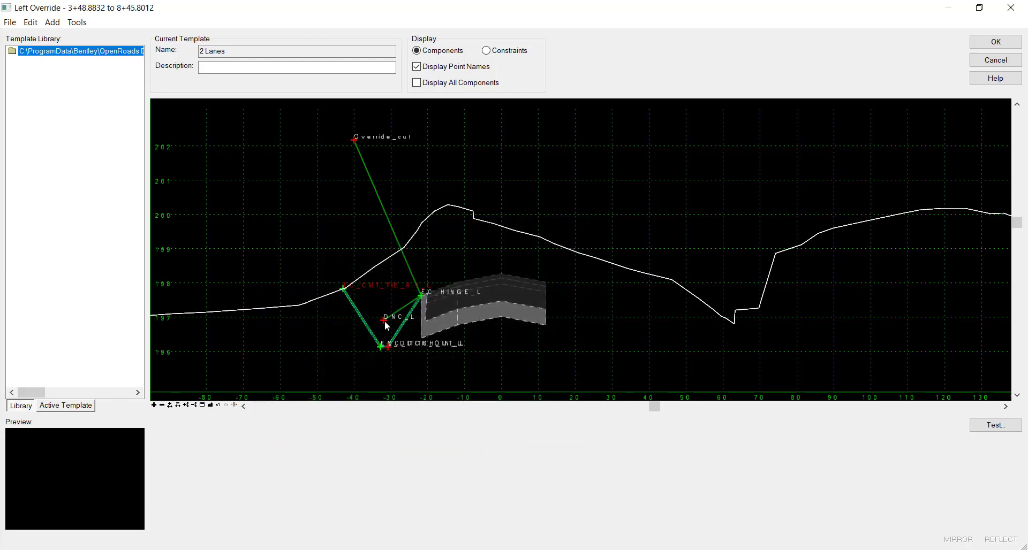
Rename the lower DNC_L point to Override_Fill, make it infinite, and set its slope to 25%.
{"action": "mouse_move", "coordinate": [384, 321]}
{"action": "double_click", "coordinate": [383, 349]}
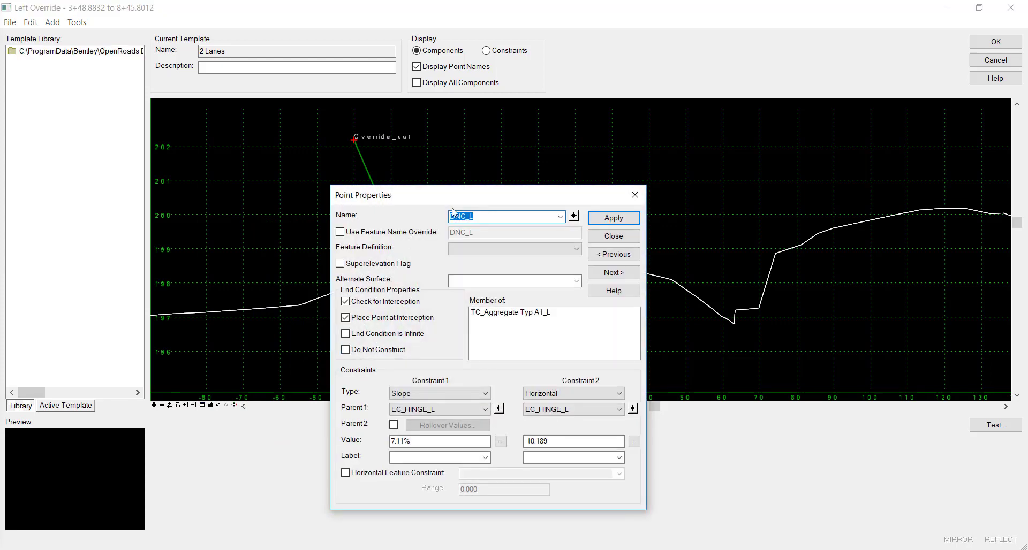
{"action": "type", "text": "Override_Fill"}
{"action": "left_click", "coordinate": [346, 333]}
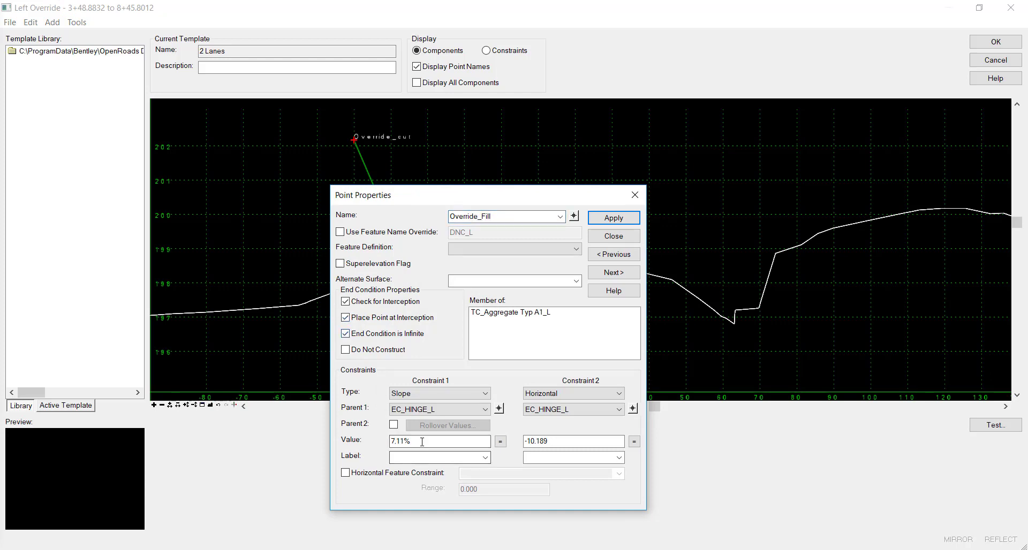
{"action": "double_click", "coordinate": [421, 442]}
{"action": "type", "text": ".25"}
{"action": "key", "text": "Tab"}
{"action": "left_click", "coordinate": [613, 218]}
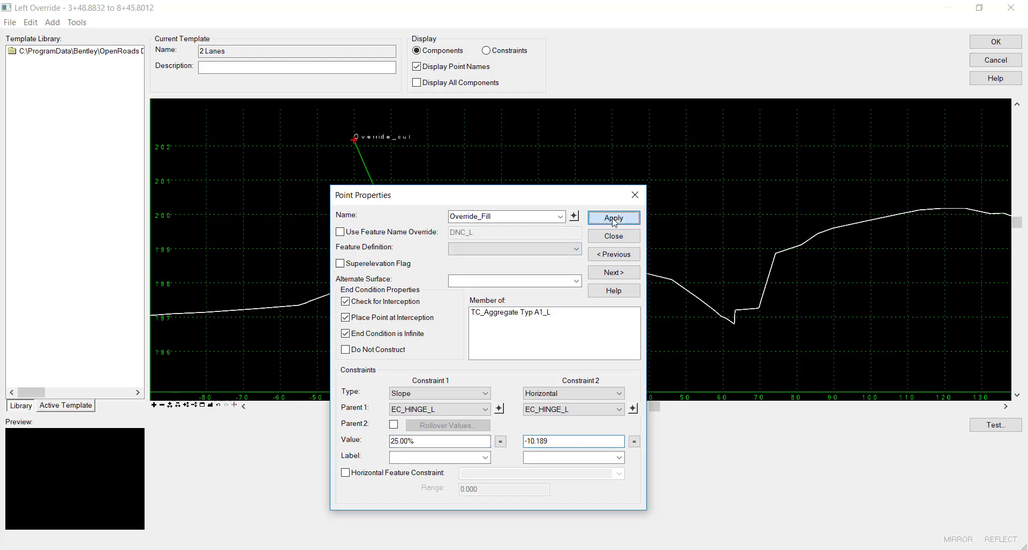
{"action": "left_click", "coordinate": [613, 236]}
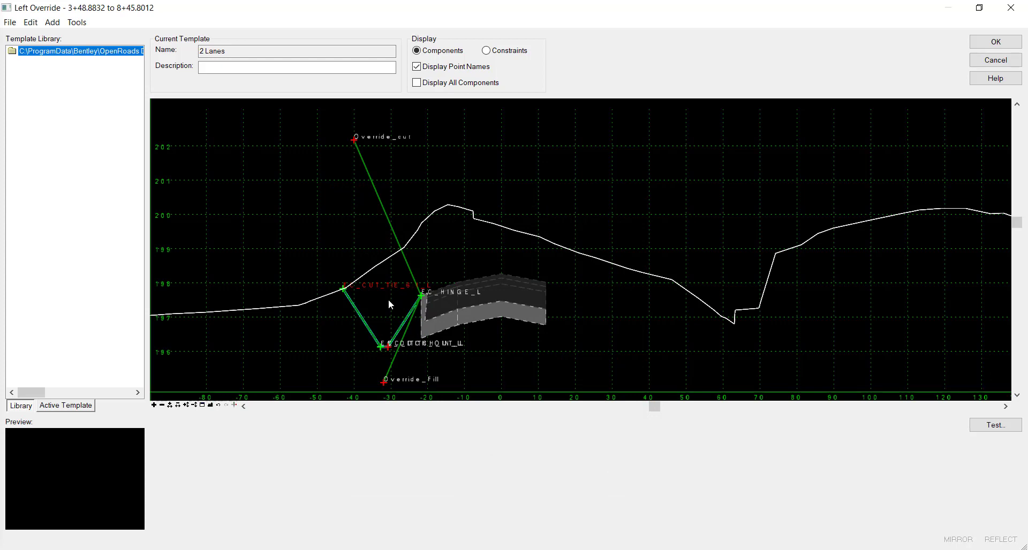
{"action": "middle_click_drag", "start_coordinate": [388, 313], "coordinate": [447, 269]}
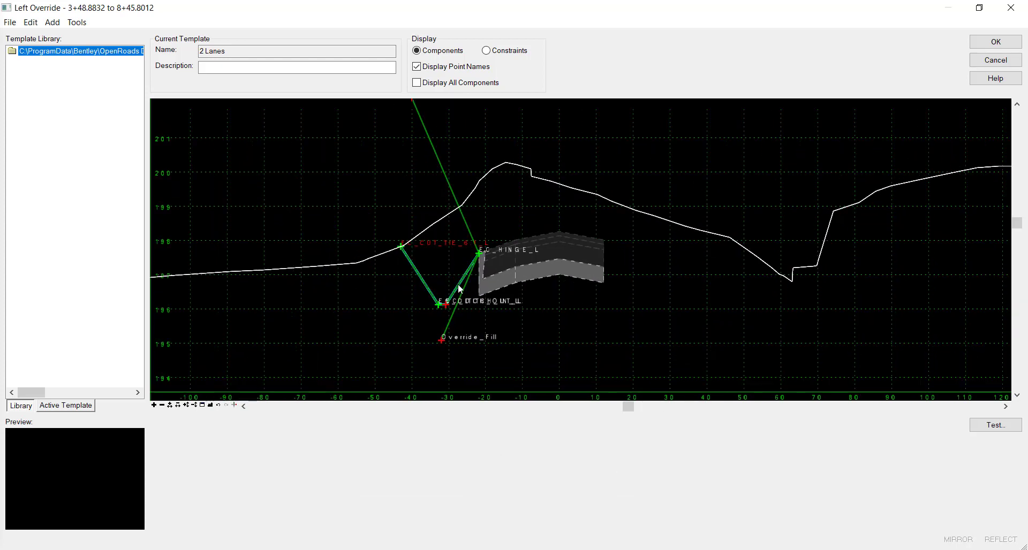
Set the existing TC_Ditch_L end condition's priority to 3.
{"action": "mouse_move", "coordinate": [460, 289]}
{"action": "right_click", "coordinate": [460, 289]}
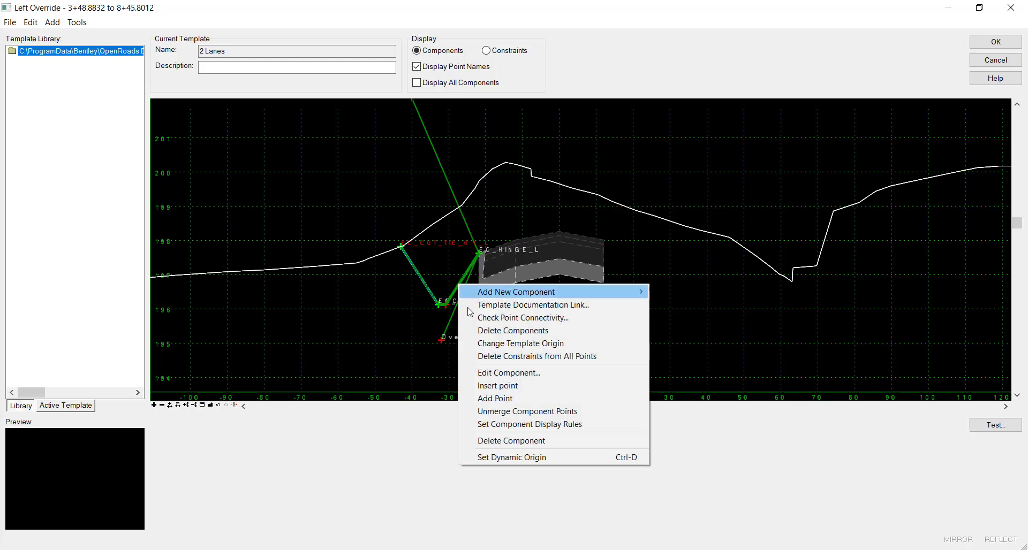
{"action": "left_click", "coordinate": [491, 373]}
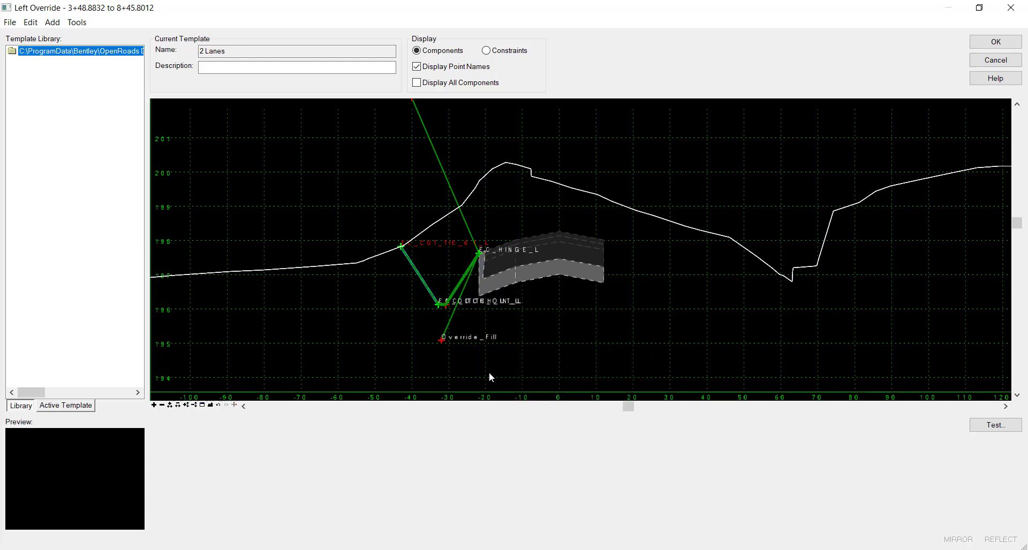
{"action": "left_click", "coordinate": [533, 372]}
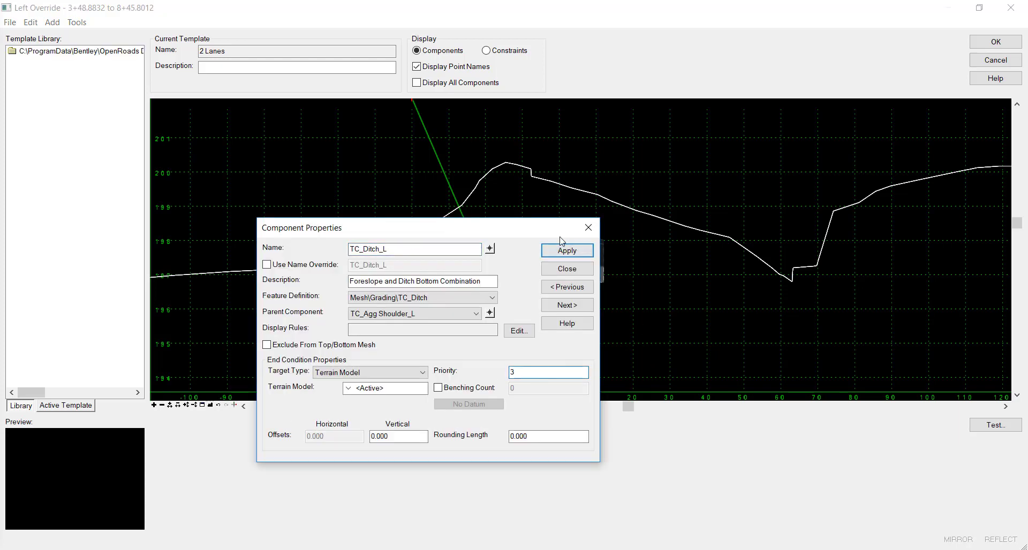
{"action": "left_click", "coordinate": [566, 268]}
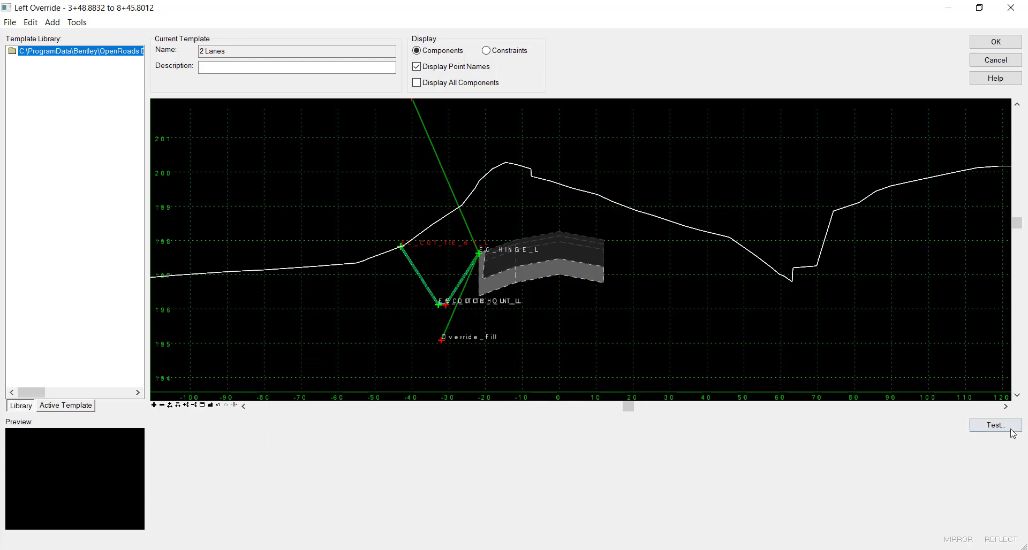
{"action": "left_click", "coordinate": [1011, 428]}
{"action": "left_click", "coordinate": [960, 221]}
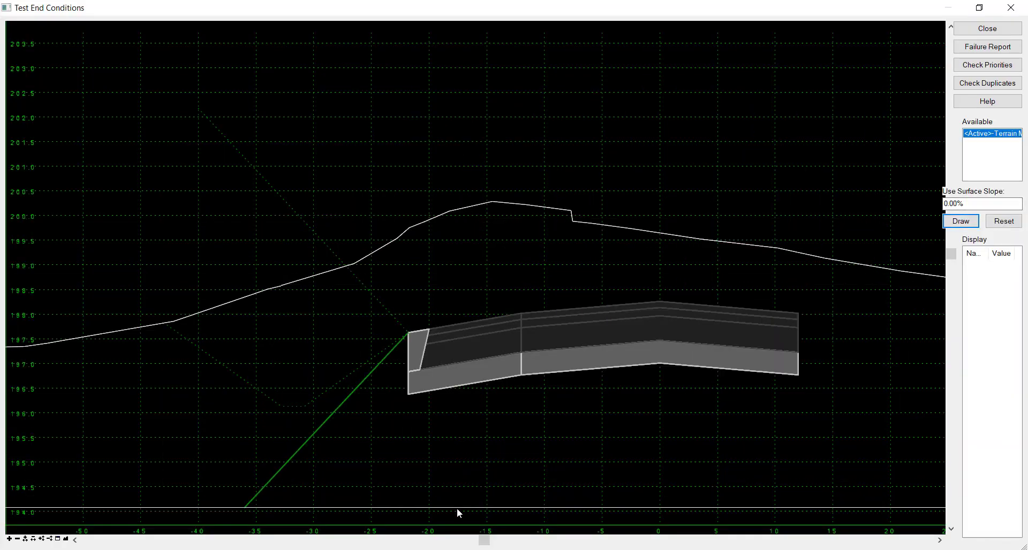
{"action": "left_click", "coordinate": [396, 77]}
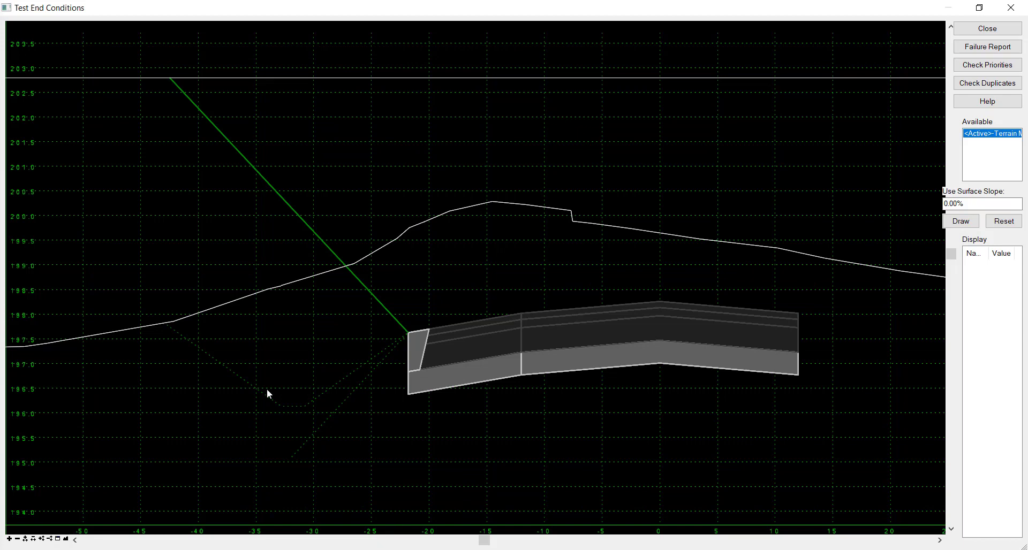
{"action": "left_click", "coordinate": [986, 28]}
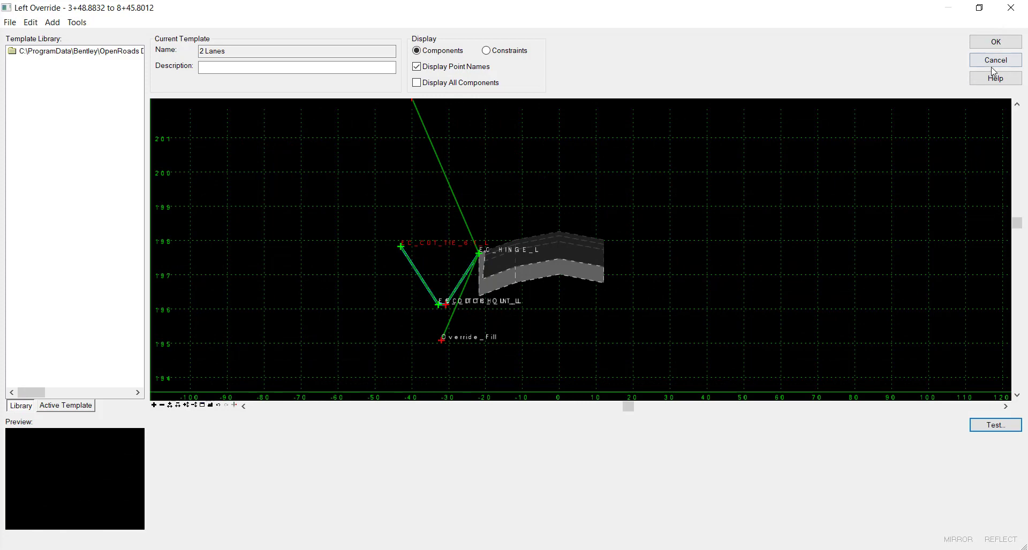
Accept the Left Override template, close the Corridor Objects window, and activate Element Selection.
{"action": "left_click", "coordinate": [996, 43]}
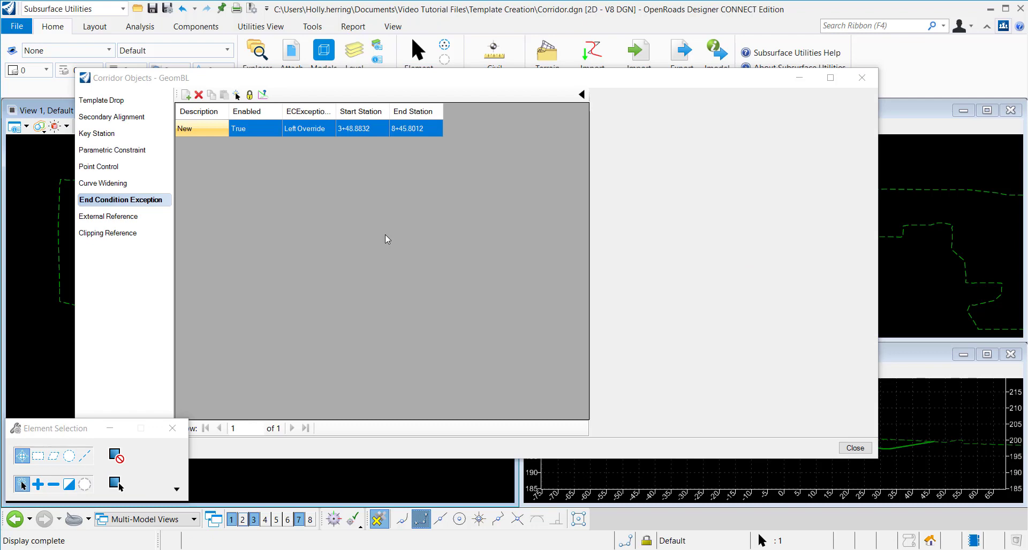
{"action": "left_click_drag", "start_coordinate": [264, 86], "coordinate": [562, 101]}
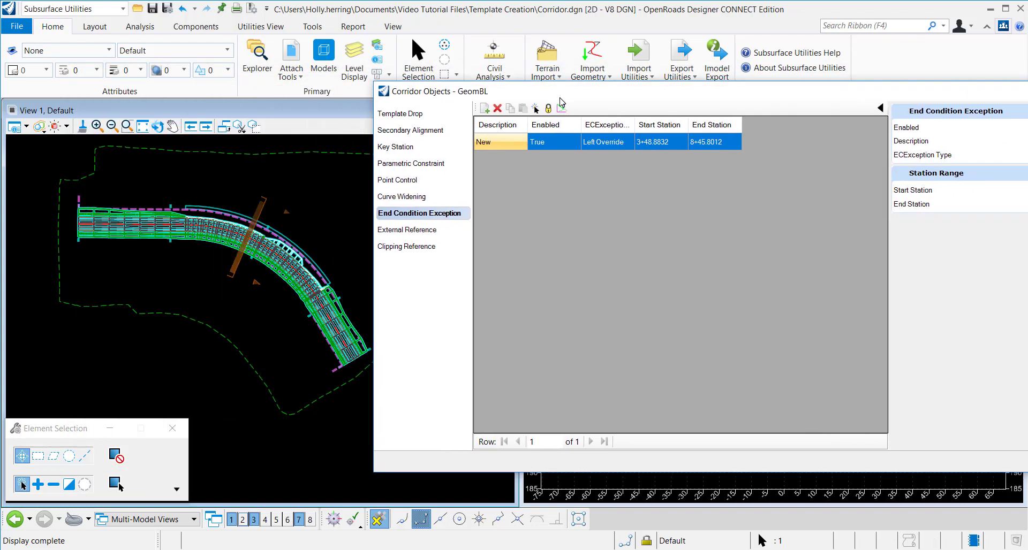
{"action": "left_click_drag", "start_coordinate": [895, 97], "coordinate": [438, 69]}
{"action": "left_click", "coordinate": [702, 64]}
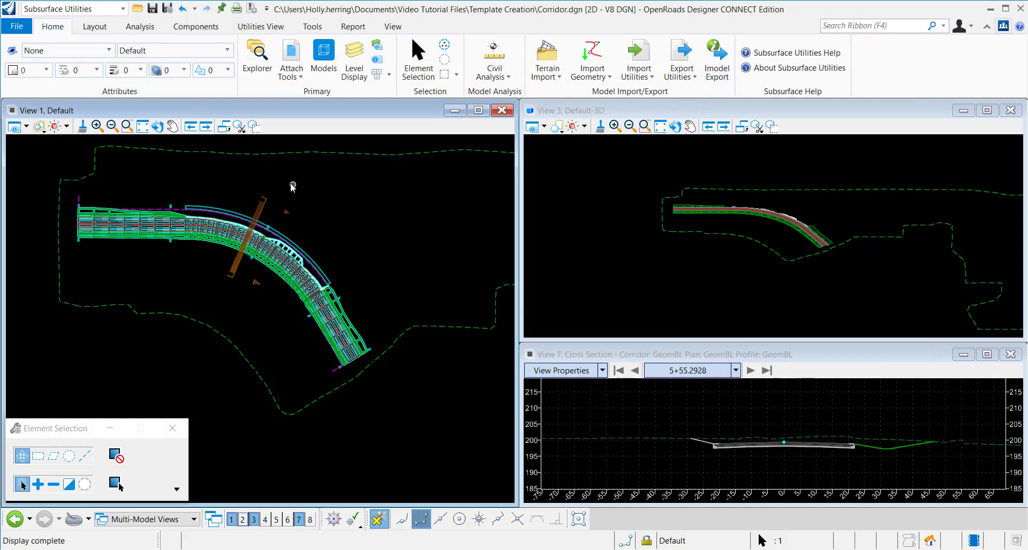
{"action": "left_click", "coordinate": [423, 58]}
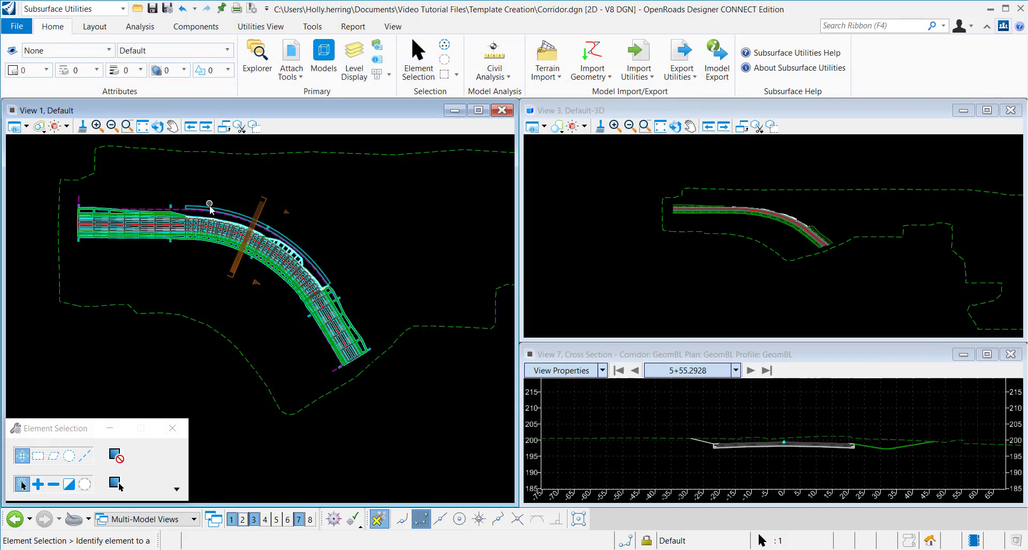
Advance the cross section past 5+55.2928 and select the TC_Aggregate Typ A_L component.
{"action": "left_click", "coordinate": [172, 246]}
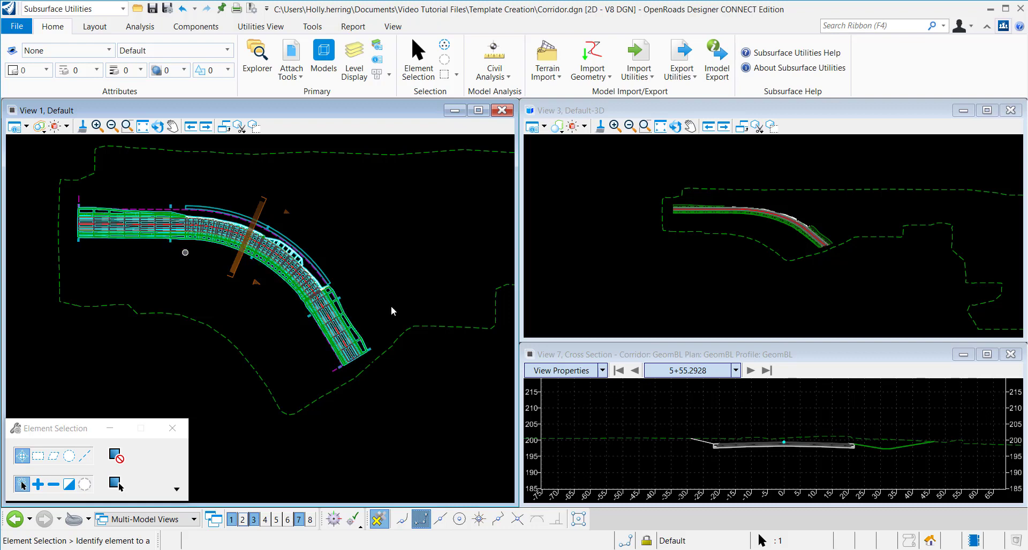
{"action": "left_click", "coordinate": [751, 370]}
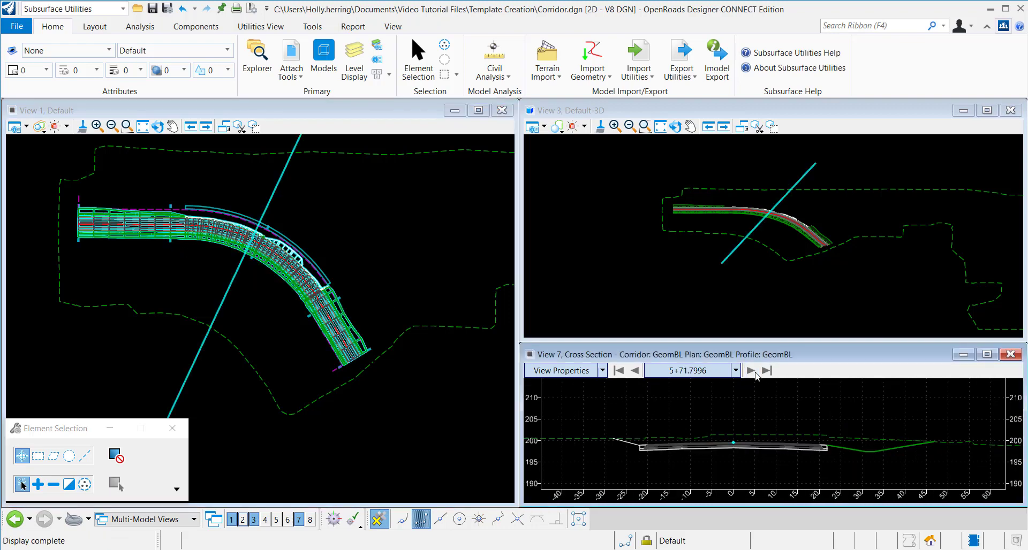
{"action": "left_click", "coordinate": [627, 442]}
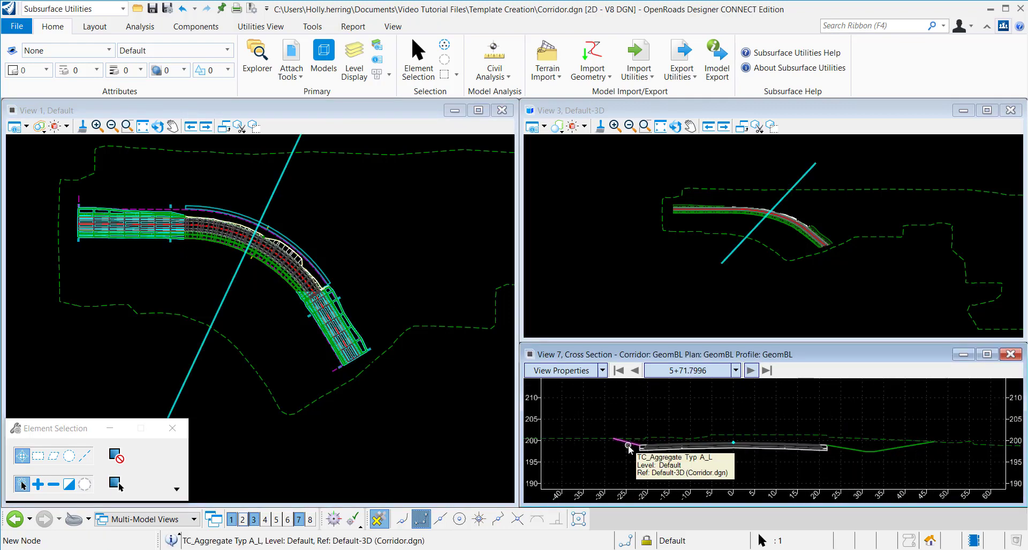
Step the cross section forward station by station through to 9+50.0000.
{"action": "left_click", "coordinate": [751, 370]}
{"action": "left_click", "coordinate": [751, 370]}
{"action": "left_click", "coordinate": [751, 370]}
{"action": "left_click", "coordinate": [751, 370]}
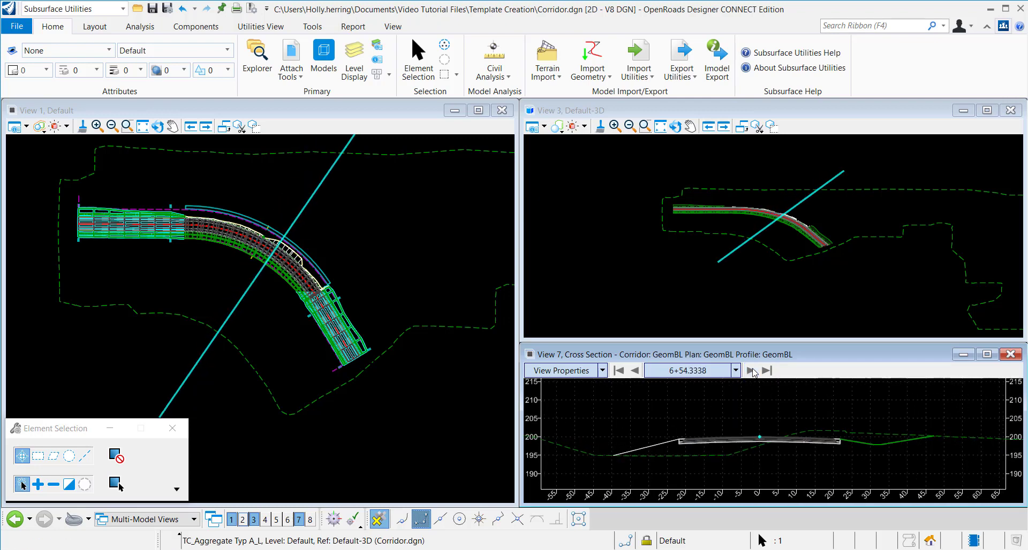
{"action": "left_click", "coordinate": [751, 371]}
{"action": "left_click", "coordinate": [751, 370]}
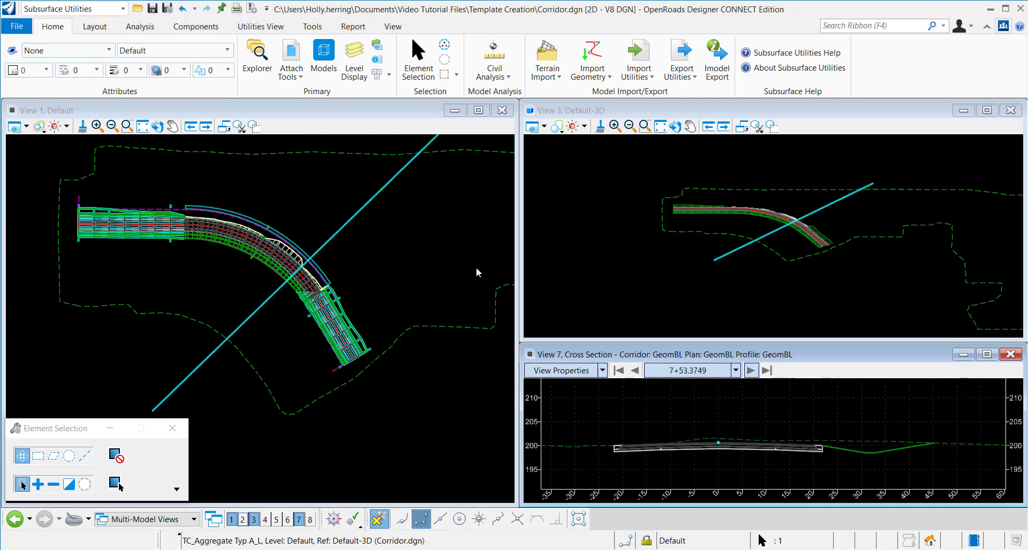
{"action": "left_click", "coordinate": [751, 370]}
{"action": "left_click", "coordinate": [752, 370]}
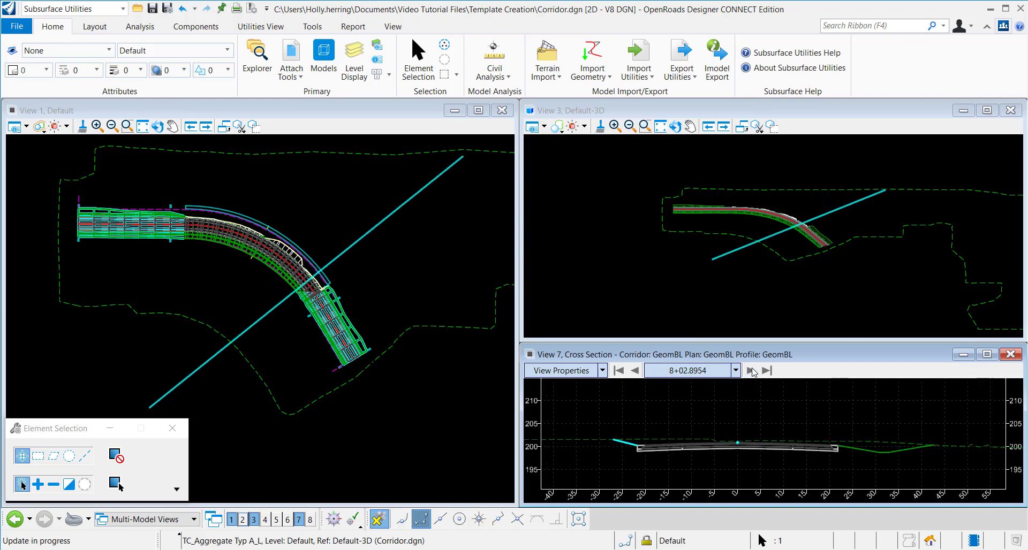
{"action": "left_click", "coordinate": [751, 370]}
{"action": "left_click", "coordinate": [752, 371]}
{"action": "left_click", "coordinate": [752, 370]}
{"action": "left_click", "coordinate": [751, 371]}
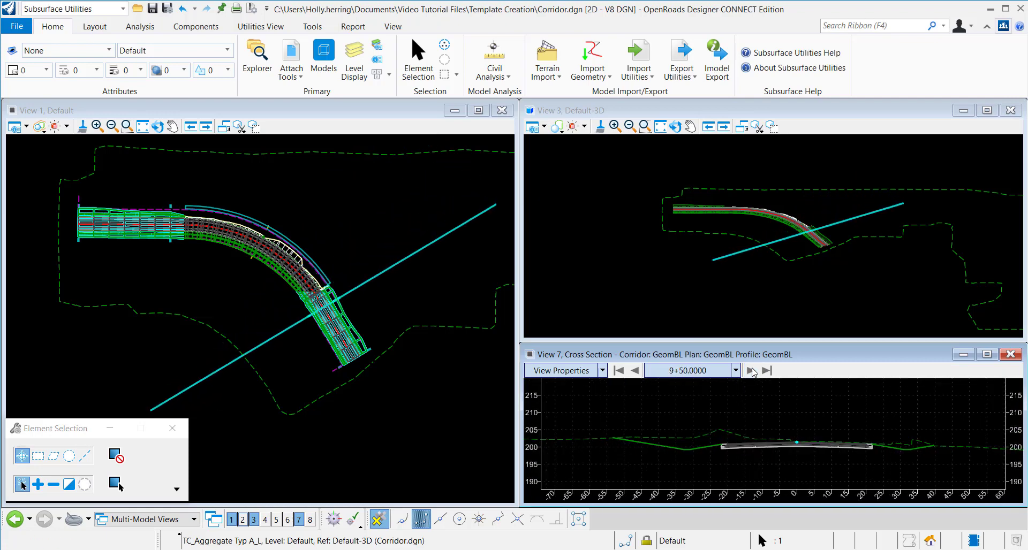
In plan view, drag the exception arc's start handle to 4+84.3199, then open its 8+45.8012 end station label.
{"action": "left_click", "coordinate": [202, 206]}
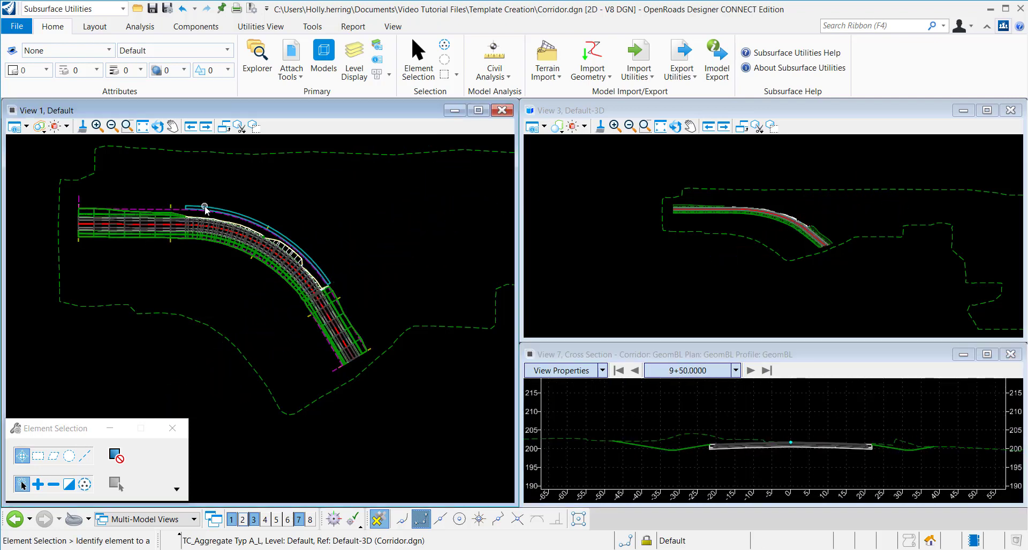
{"action": "scroll", "coordinate": [205, 208], "scroll_direction": "up", "scroll_amount": 3}
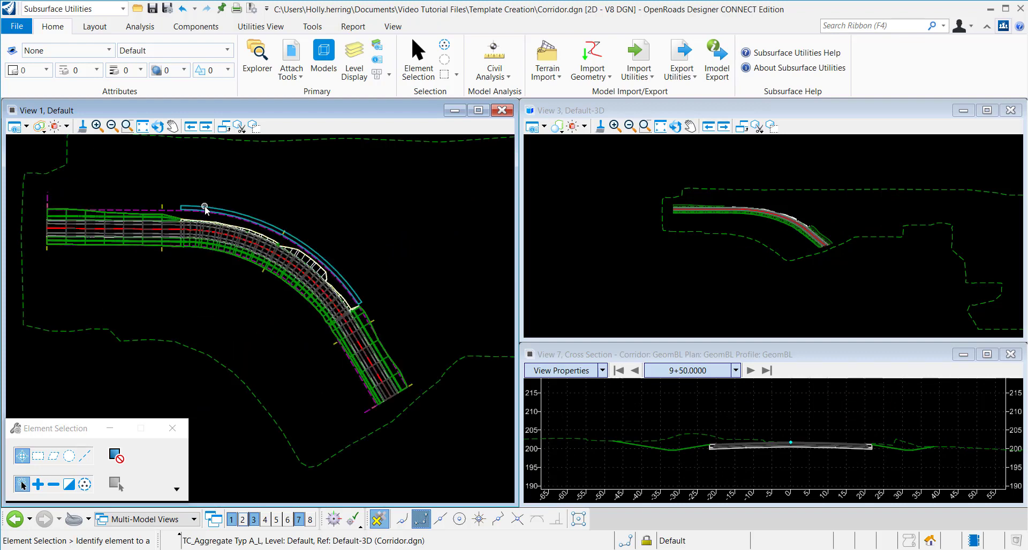
{"action": "middle_click_drag", "start_coordinate": [281, 365], "coordinate": [214, 360]}
{"action": "left_click", "coordinate": [214, 218]}
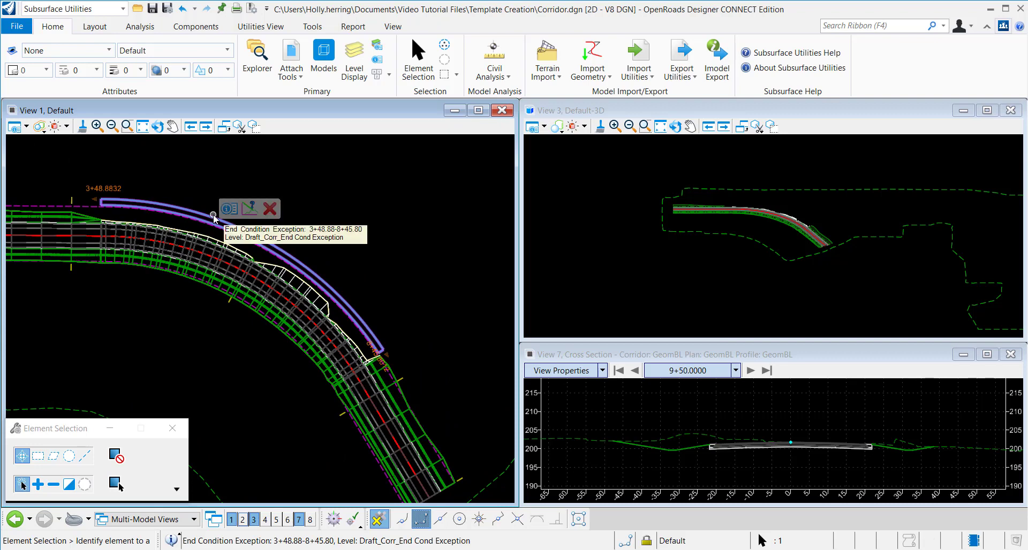
{"action": "left_click", "coordinate": [94, 201]}
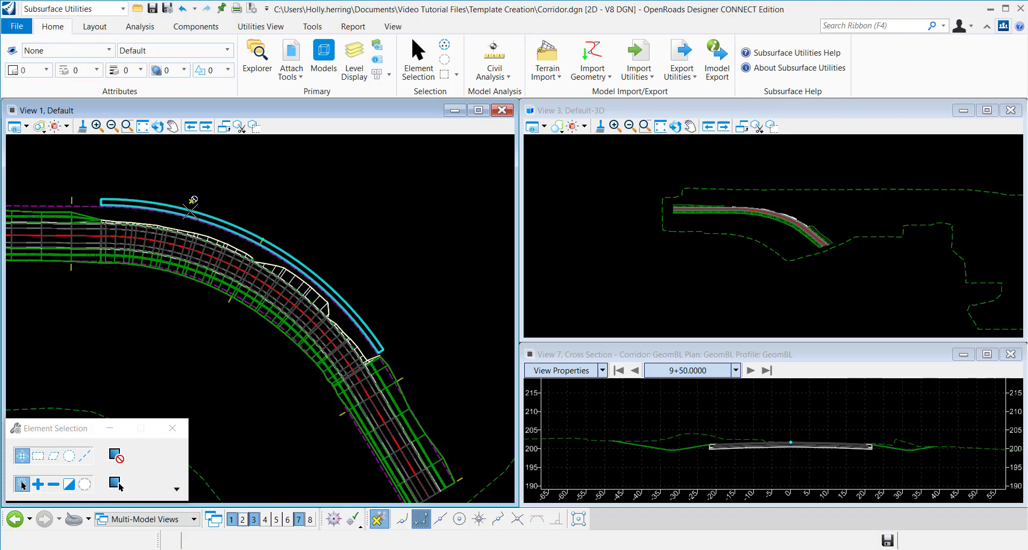
{"action": "left_click", "coordinate": [190, 211]}
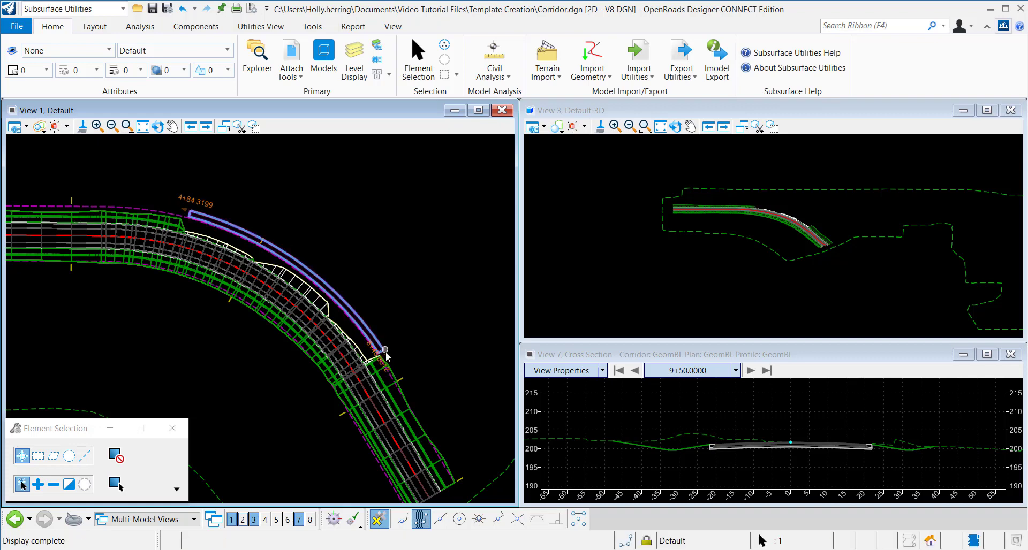
{"action": "scroll", "coordinate": [385, 351], "scroll_direction": "up", "scroll_amount": 4}
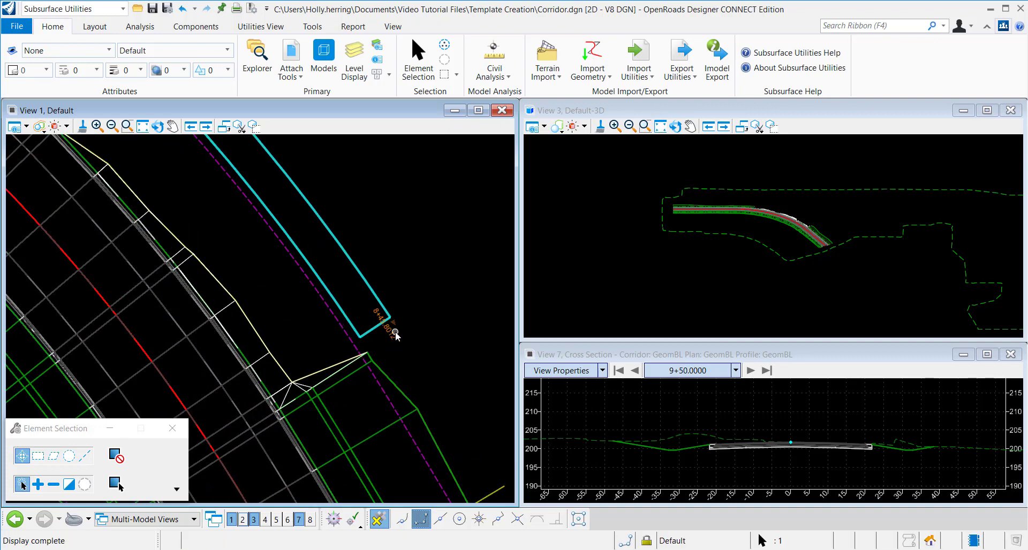
{"action": "left_click", "coordinate": [394, 336]}
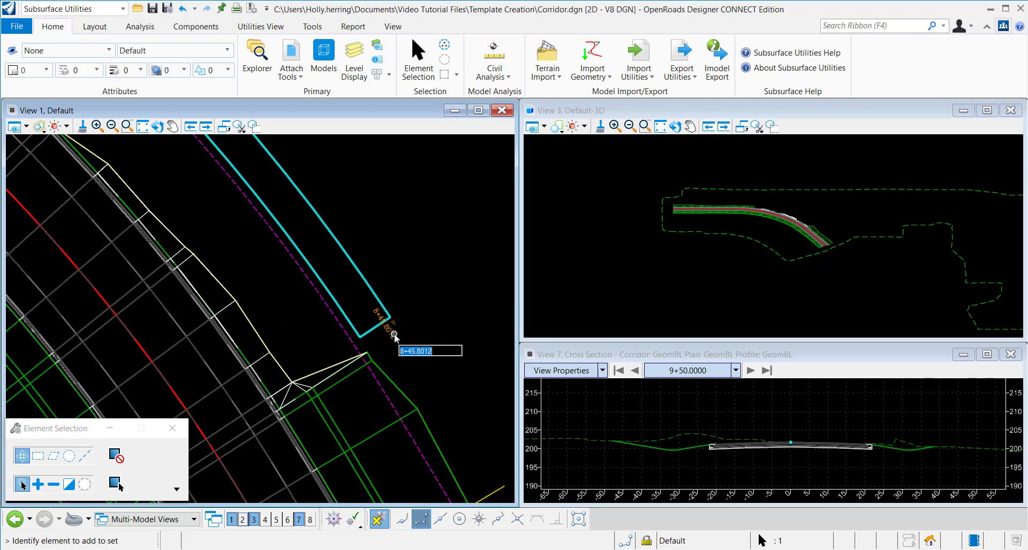